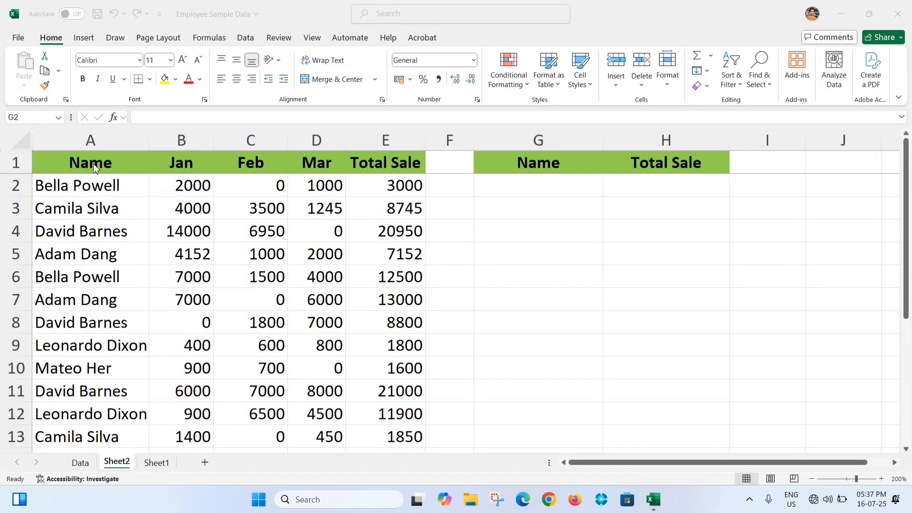
# - Examine the Jan, Feb, Mar and Total Sale columns and the empty Name cell of the summary table
pyautogui.click(183, 138)
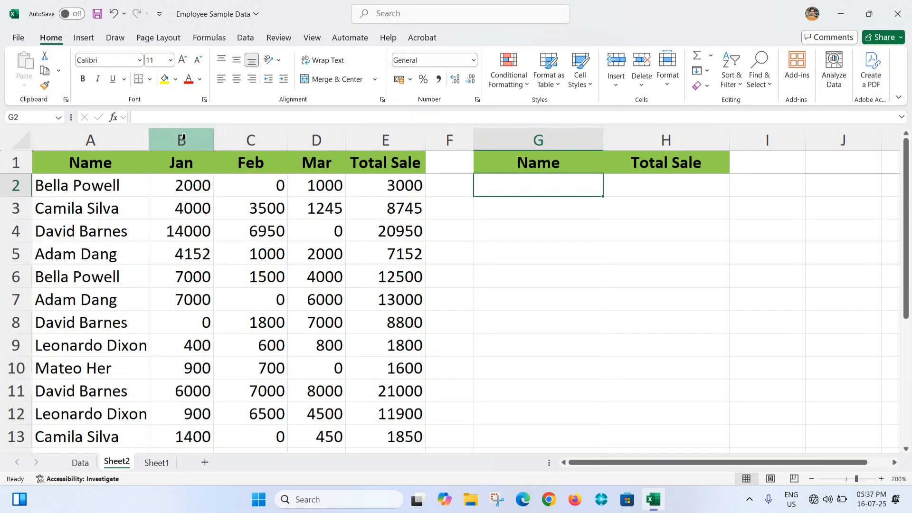
pyautogui.click(261, 141)
pyautogui.click(319, 140)
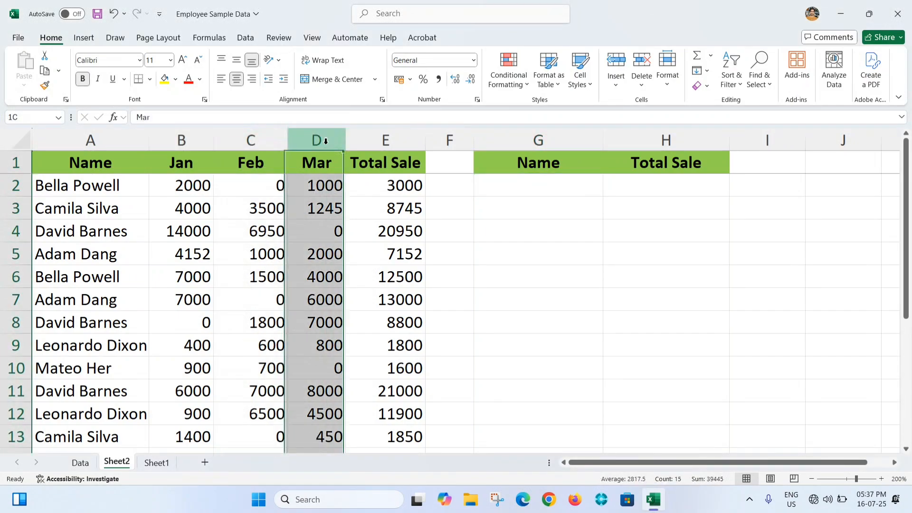
pyautogui.click(407, 140)
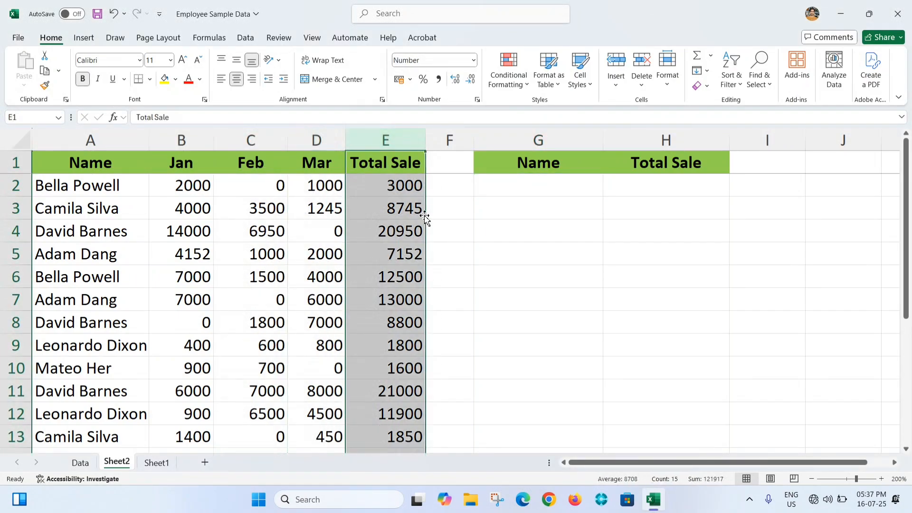
pyautogui.click(506, 195)
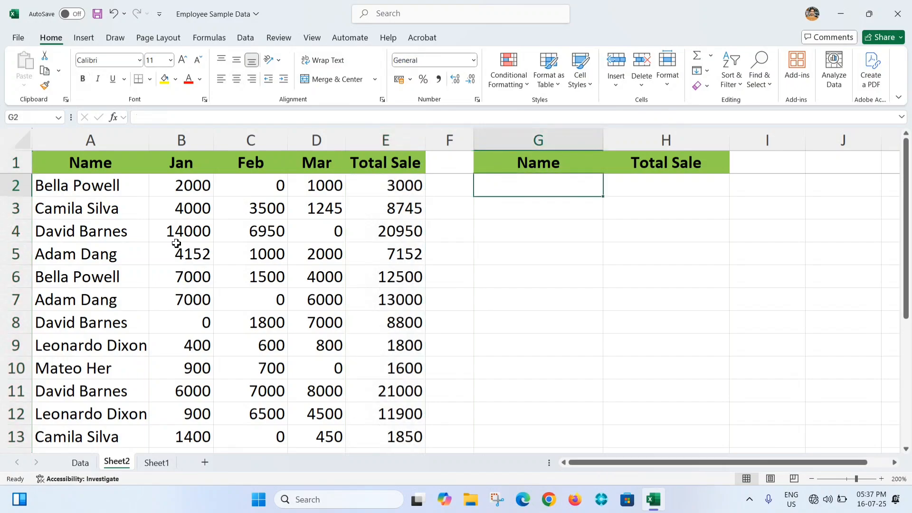
pyautogui.click(30, 188)
pyautogui.click(198, 220)
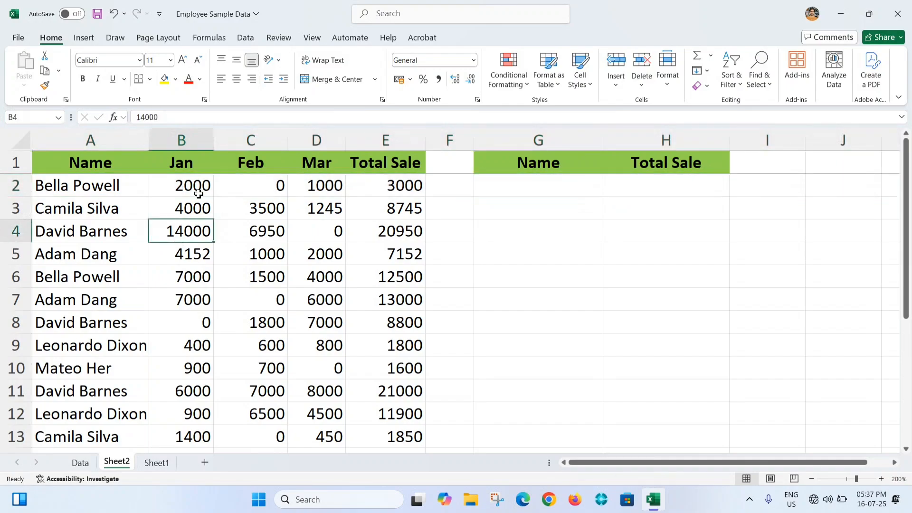
# - Filter the sales table to the name in row 2, compare its rows with the summary cells, and remove the filter
pyautogui.click(81, 187)
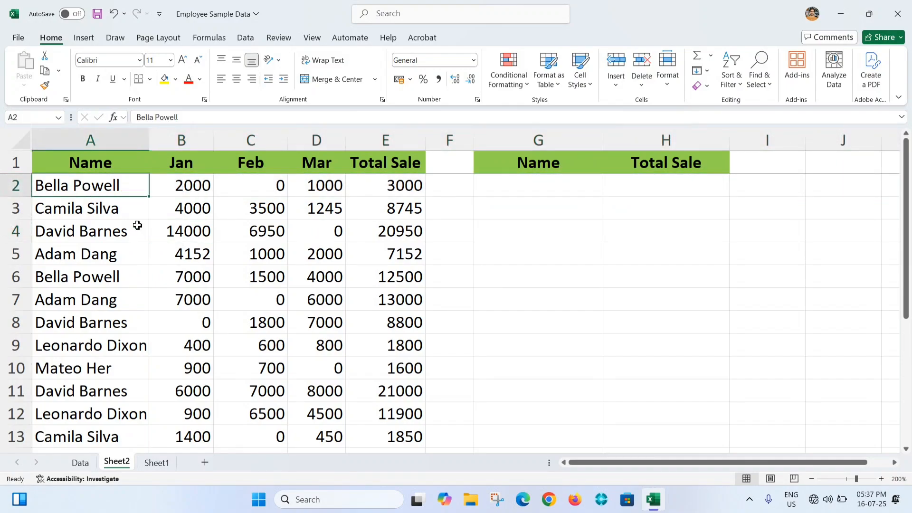
pyautogui.hotkey('ctrl', 'shift', 'l')
pyautogui.click(144, 167)
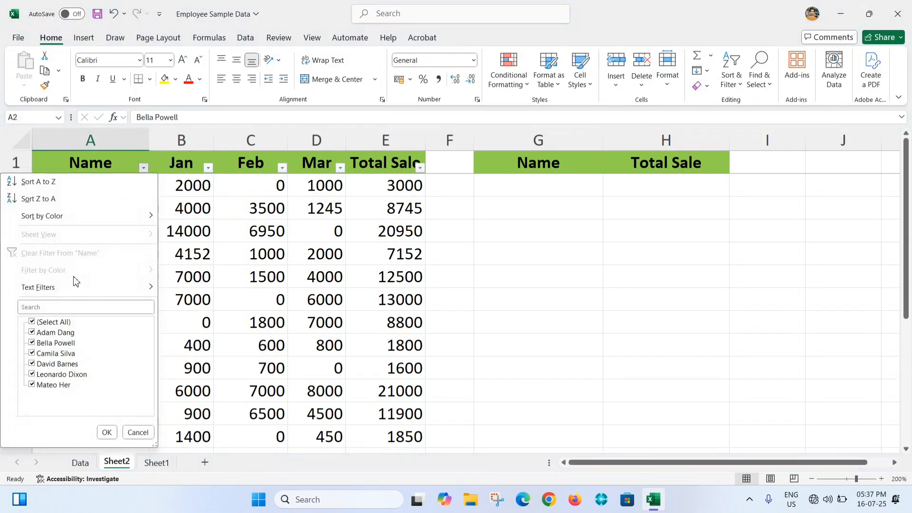
pyautogui.click(32, 322)
pyautogui.click(31, 342)
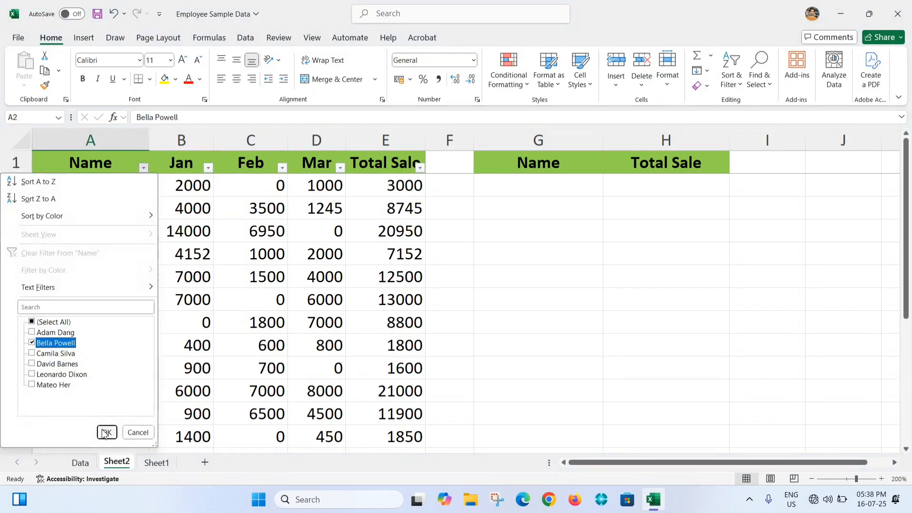
pyautogui.click(107, 432)
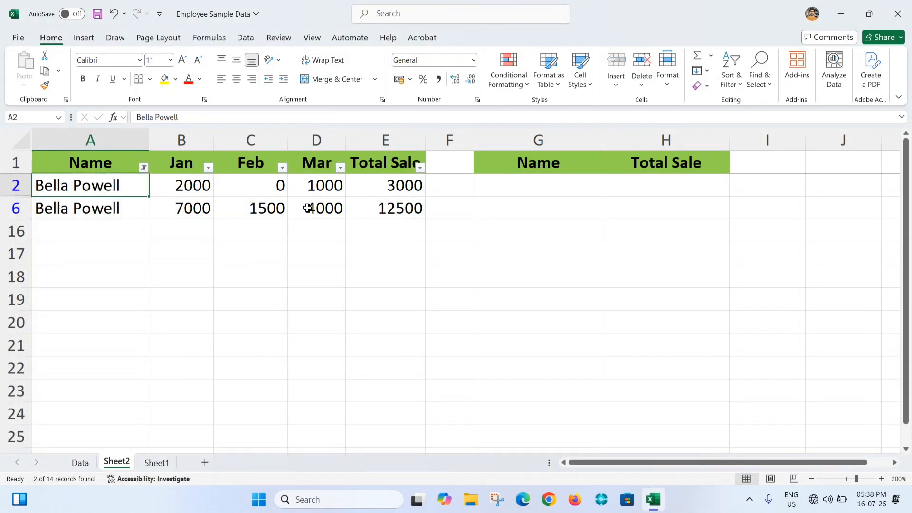
pyautogui.click(564, 190)
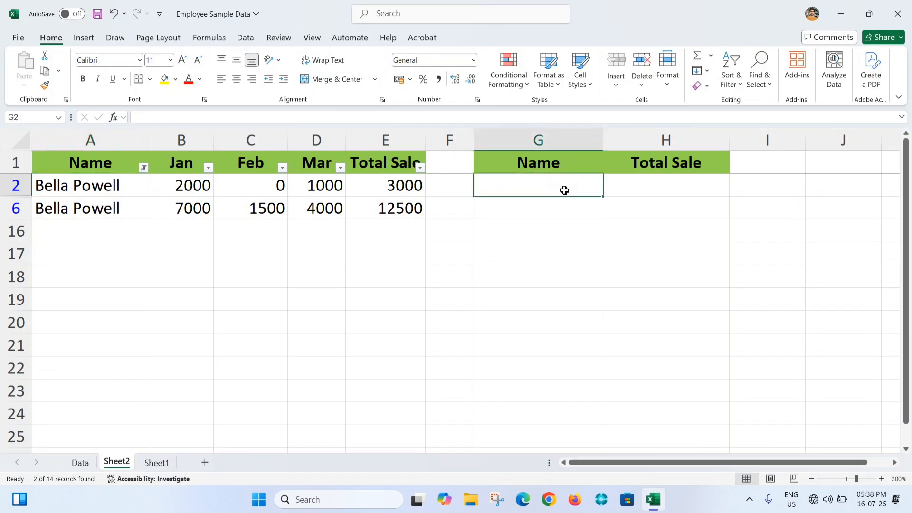
pyautogui.click(73, 185)
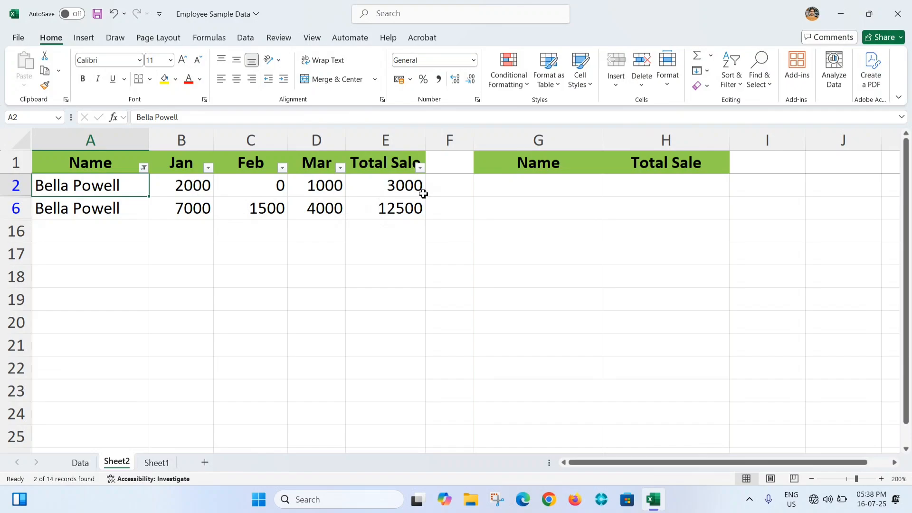
pyautogui.click(685, 188)
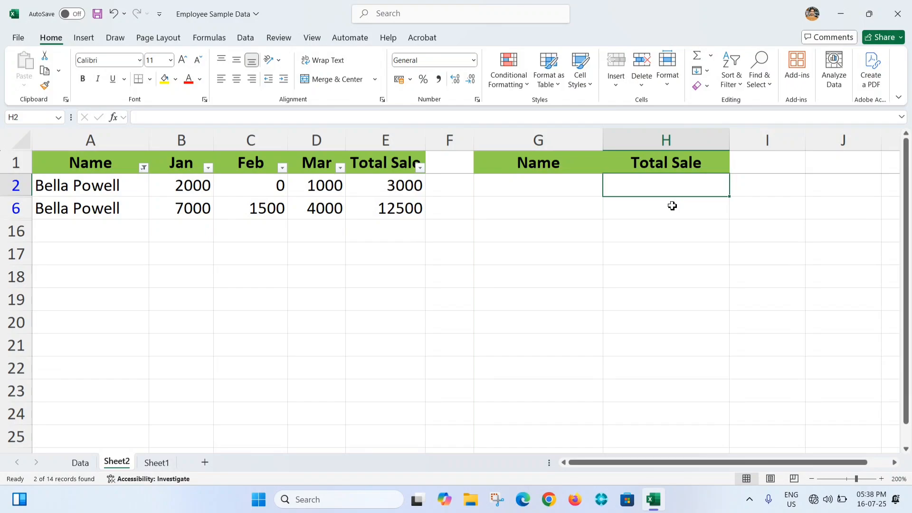
pyautogui.hotkey('ctrl', 'shift', 'l')
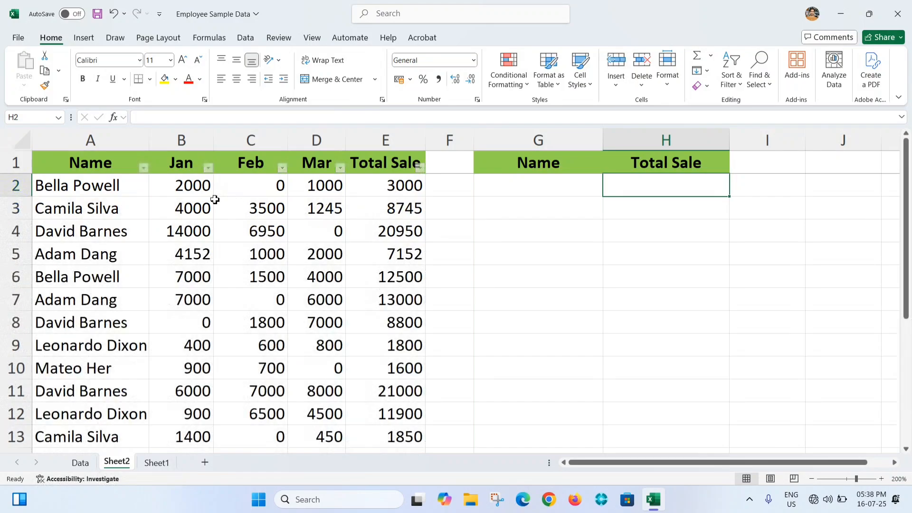
# - Check the sum of Total Sale for the employee in row 3 by filtering the Name column, and clear the filter
pyautogui.hotkey('ctrl', 'shift', 'l')
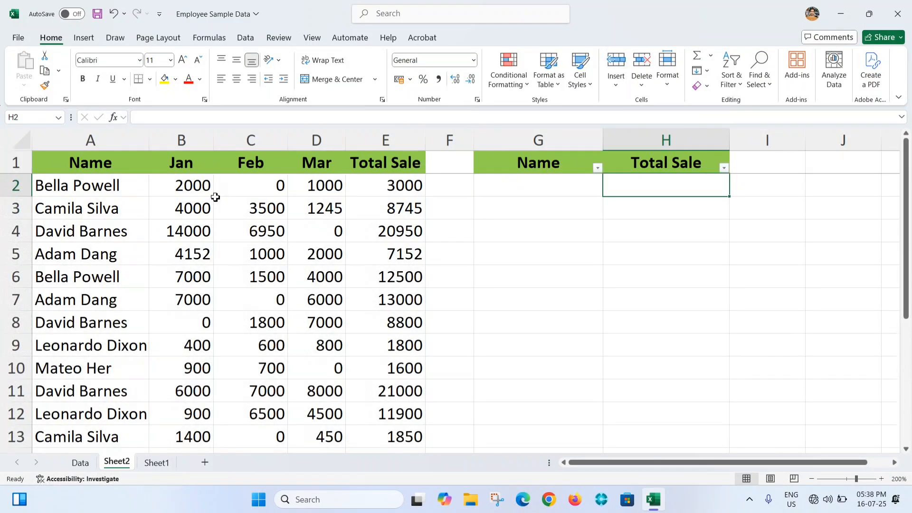
pyautogui.hotkey('ctrl', 'shift', 'l')
pyautogui.click(212, 204)
pyautogui.hotkey('ctrl', 'shift', 'l')
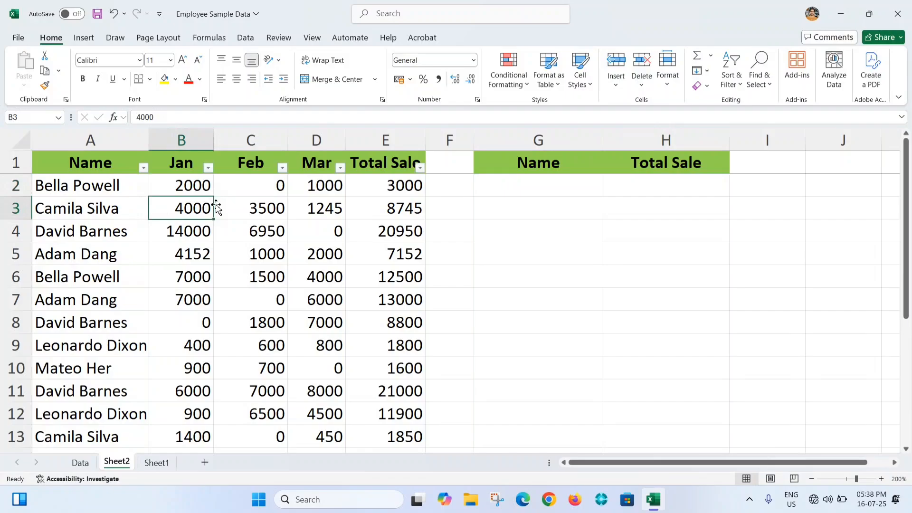
pyautogui.click(143, 168)
pyautogui.click(32, 321)
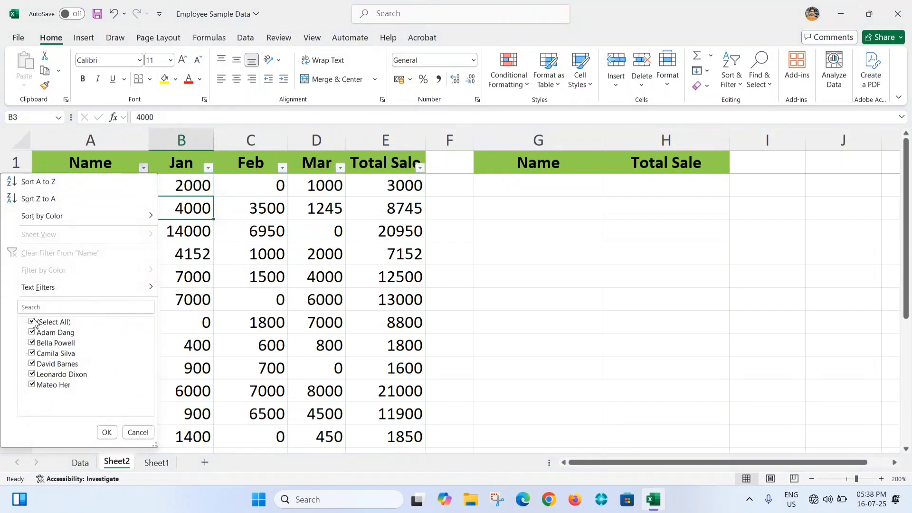
pyautogui.click(32, 353)
pyautogui.click(107, 432)
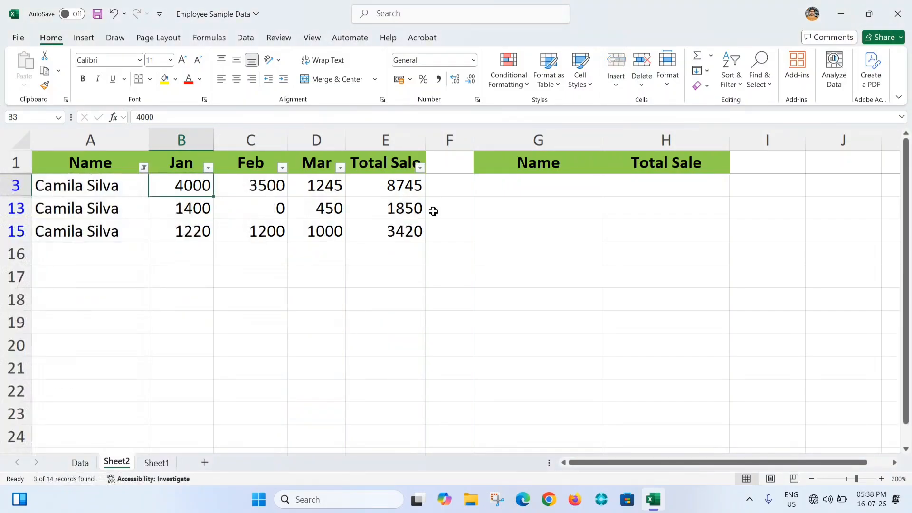
pyautogui.moveTo(404, 186); pyautogui.dragTo(416, 231)
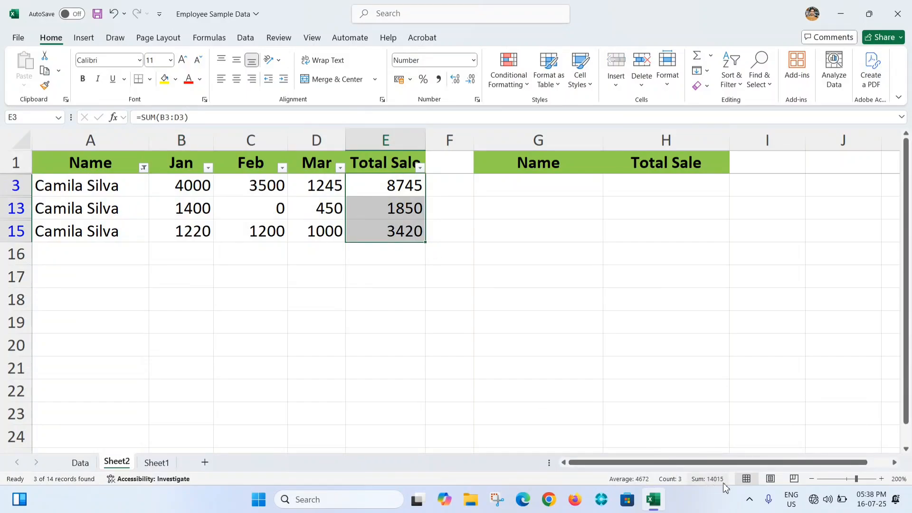
pyautogui.click(191, 199)
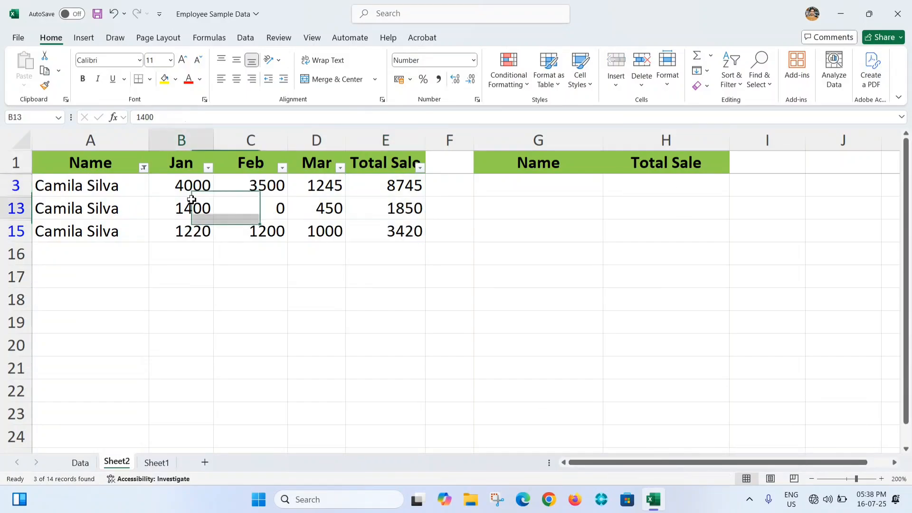
pyautogui.hotkey('ctrl', 'shift', 'l')
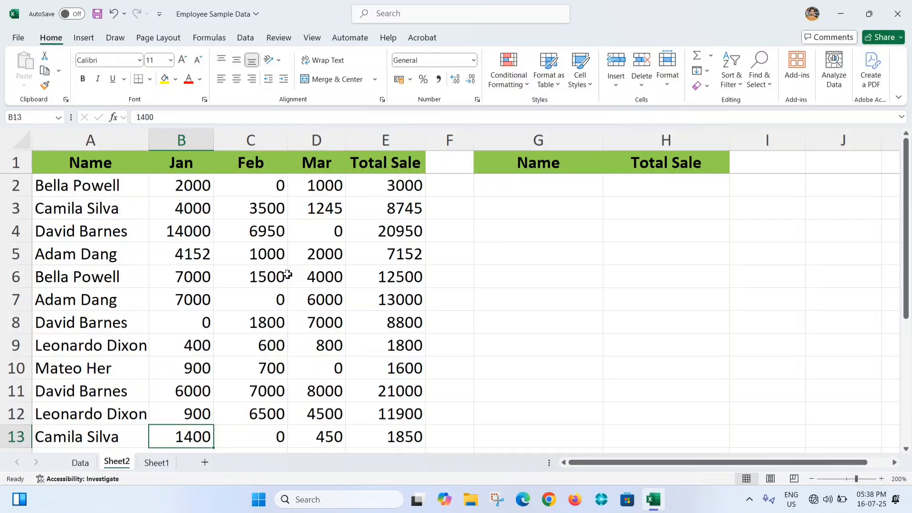
pyautogui.click(565, 187)
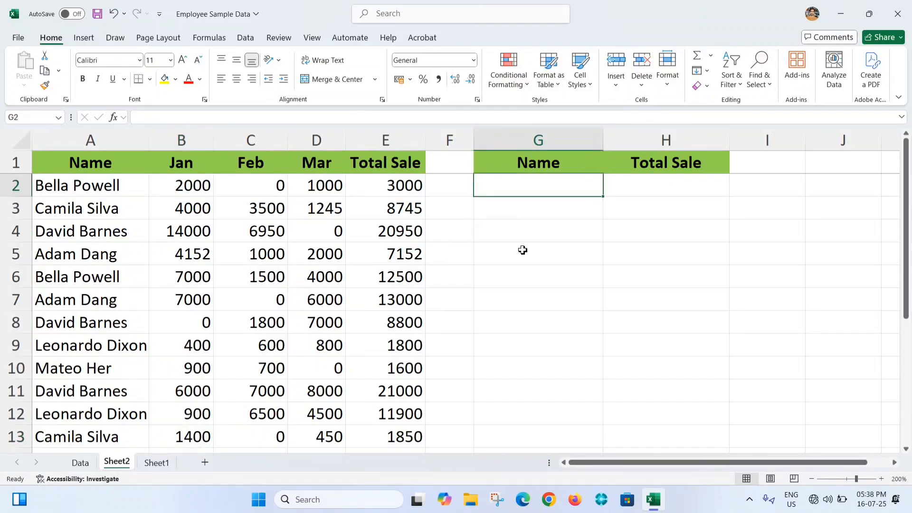
pyautogui.write('=sum')
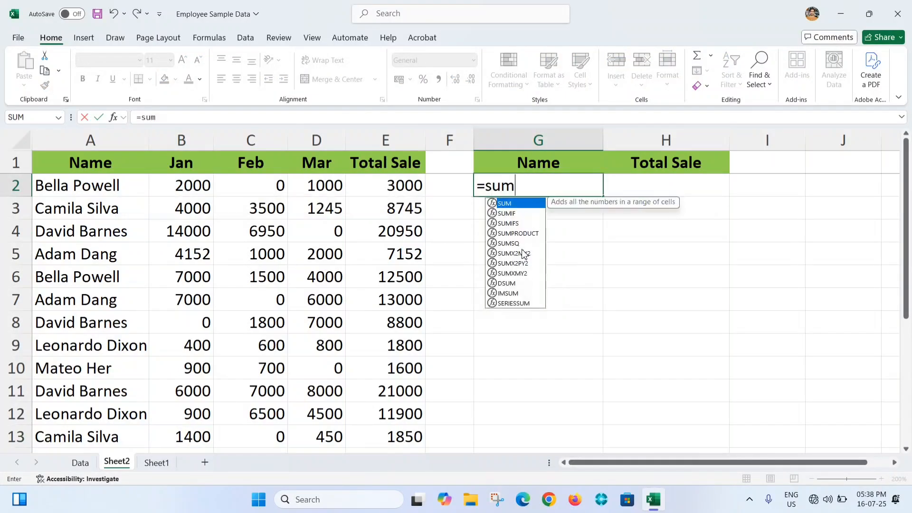
pyautogui.press('Tab')
pyautogui.press('BackSpace')
pyautogui.press('Down')
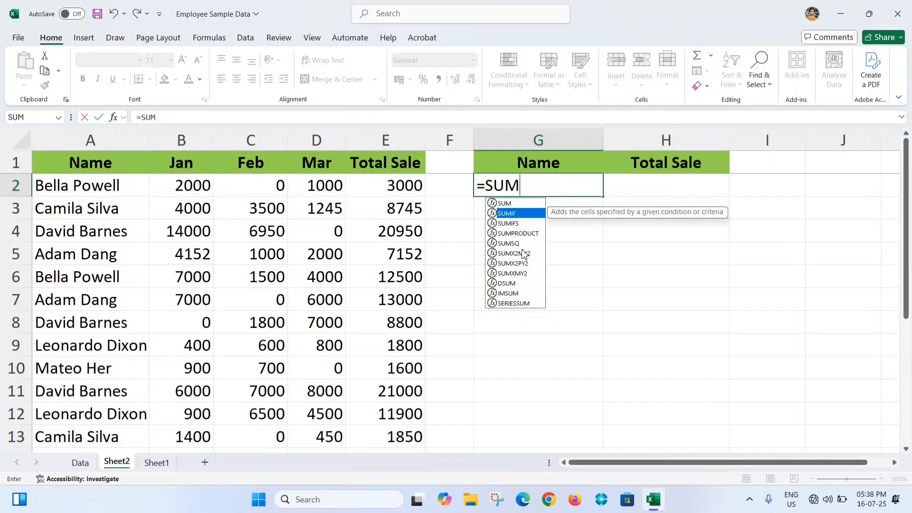
pyautogui.press('Tab')
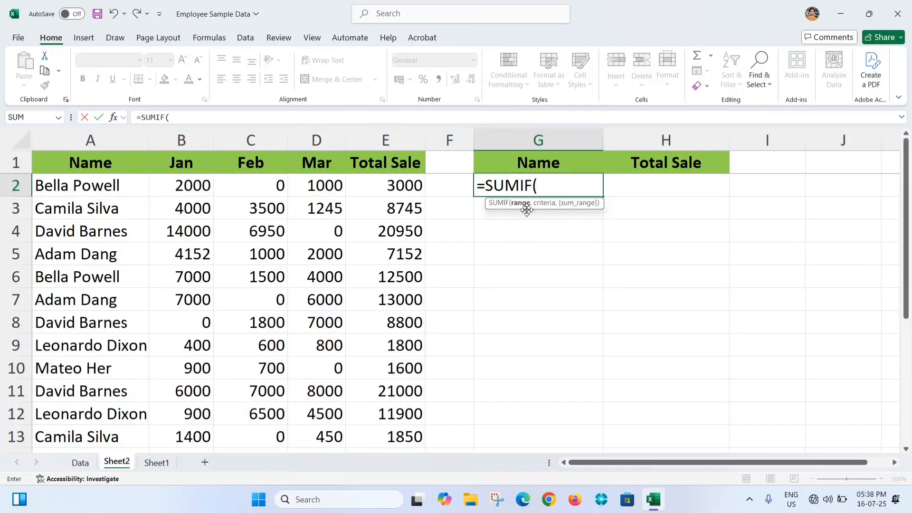
pyautogui.press('Escape')
pyautogui.click(658, 188)
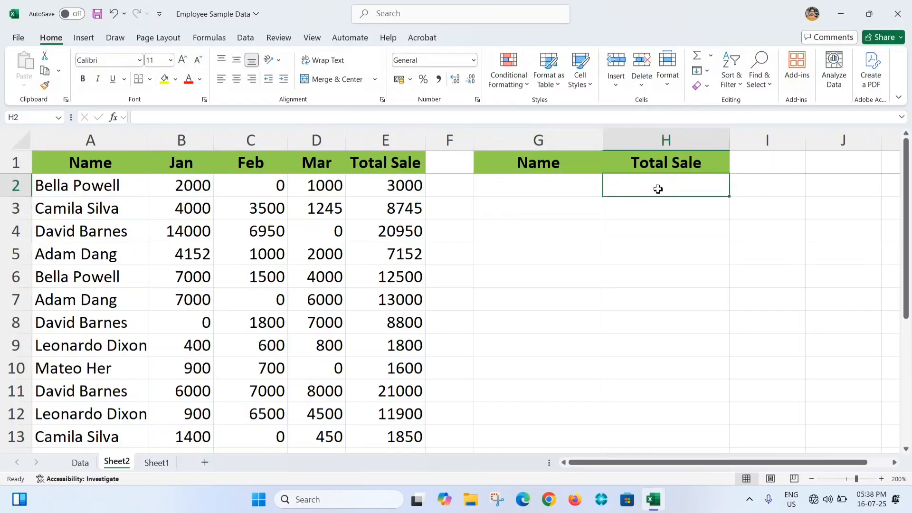
pyautogui.write('=sumi')
pyautogui.press('Down')
pyautogui.press('Tab')
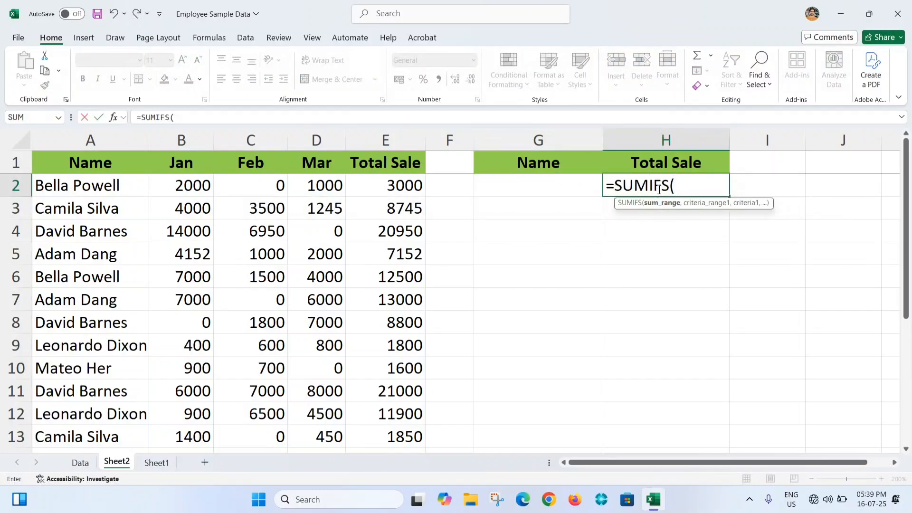
pyautogui.press('BackSpace')
pyautogui.press('BackSpace')
pyautogui.write('(')
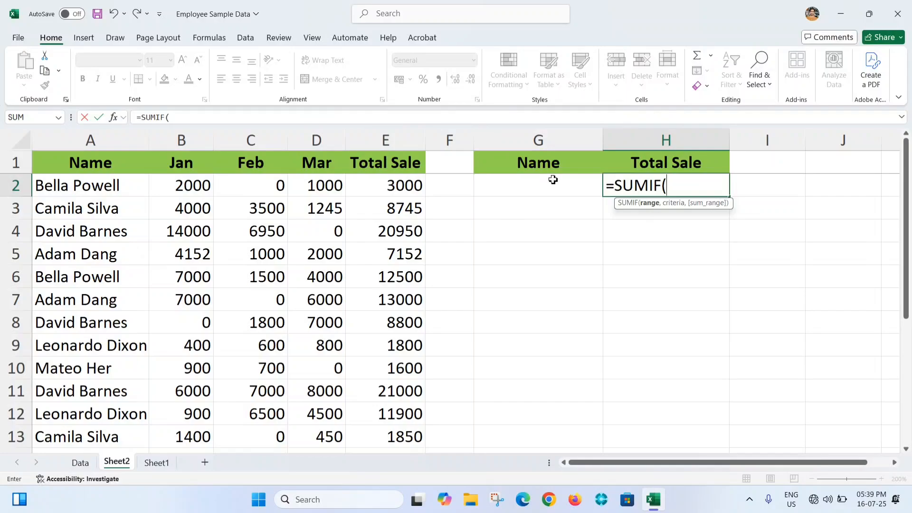
pyautogui.press('Escape')
# - Start a data validation rule on cell G2 under the Name header and allow List values
pyautogui.click(573, 191)
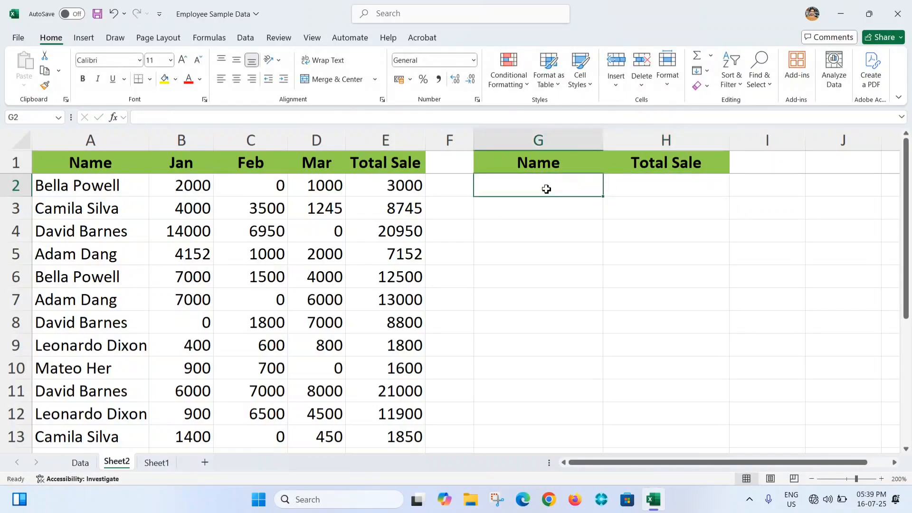
pyautogui.press('Right')
pyautogui.press('Left')
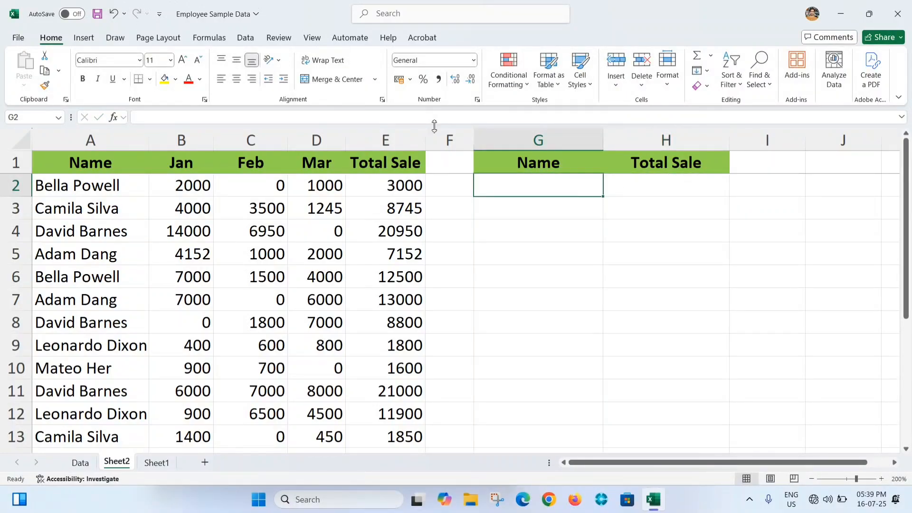
pyautogui.click(246, 38)
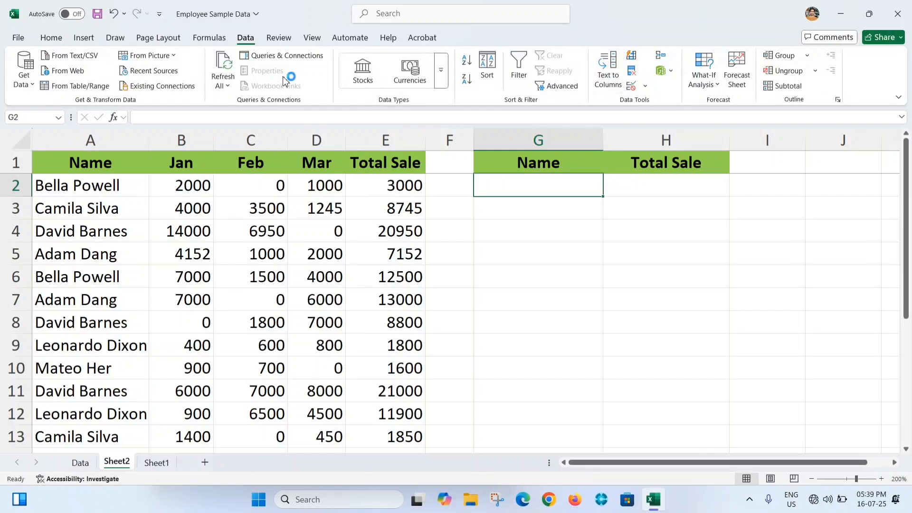
pyautogui.click(645, 86)
pyautogui.click(665, 101)
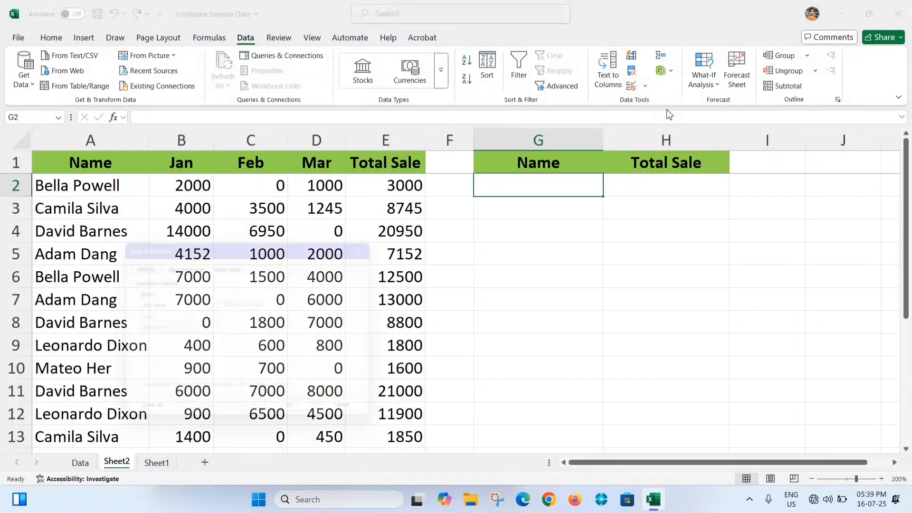
pyautogui.click(212, 304)
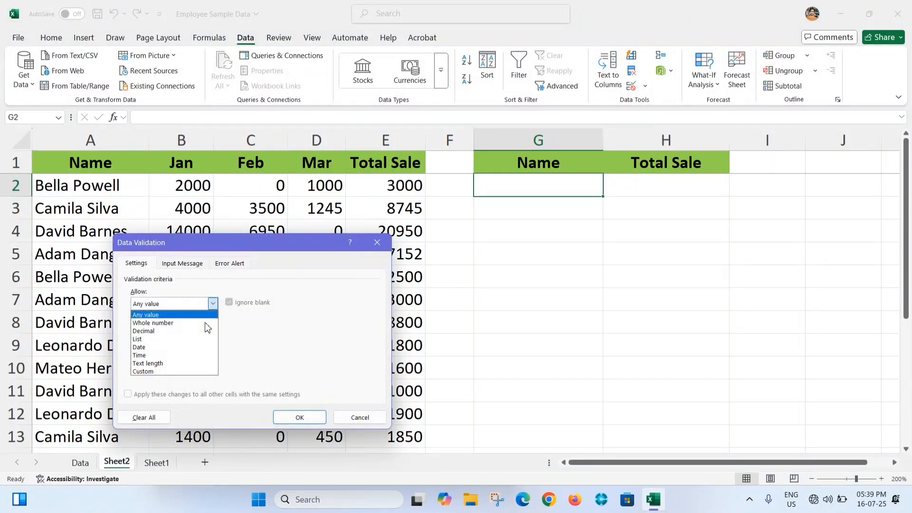
pyautogui.click(142, 339)
# - Use the employee names in A2:A15 as the list source and apply the validation to G2
pyautogui.click(302, 352)
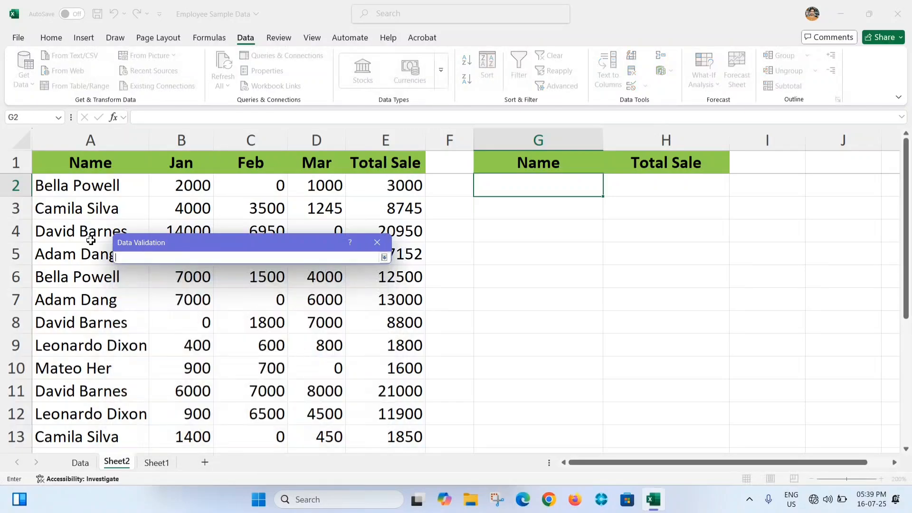
pyautogui.click(82, 186)
pyautogui.moveTo(82, 185); pyautogui.dragTo(178, 400)
pyautogui.click(384, 257)
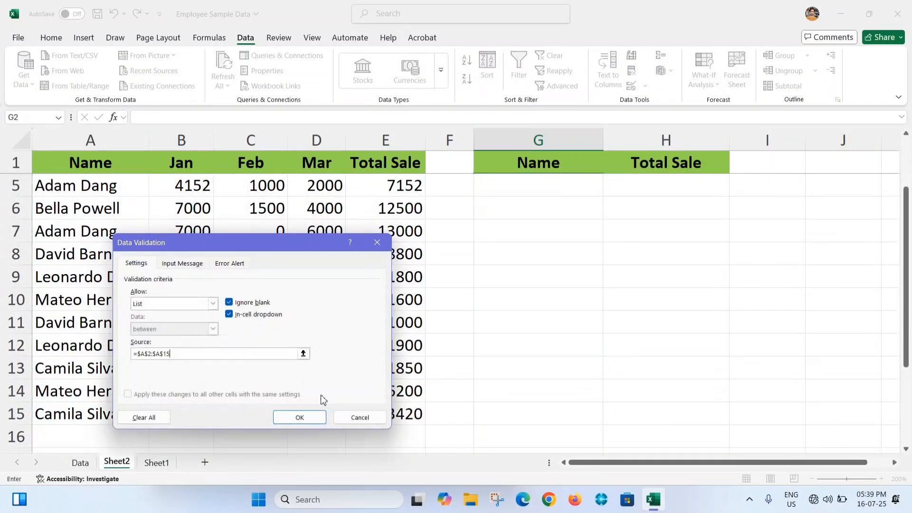
pyautogui.click(299, 415)
pyautogui.scroll(1, 585, 202)
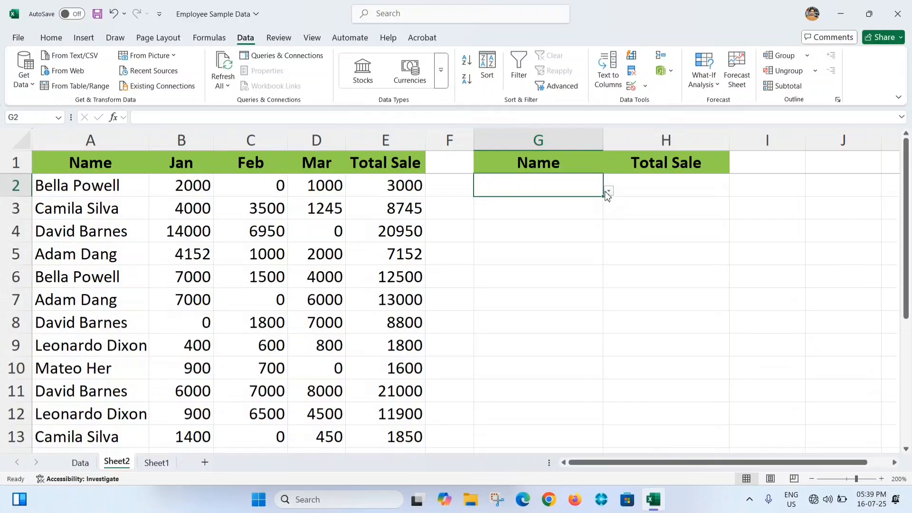
# - Choose the first employee in the dropdown list of G2 as the name to look up
pyautogui.click(609, 190)
pyautogui.click(523, 199)
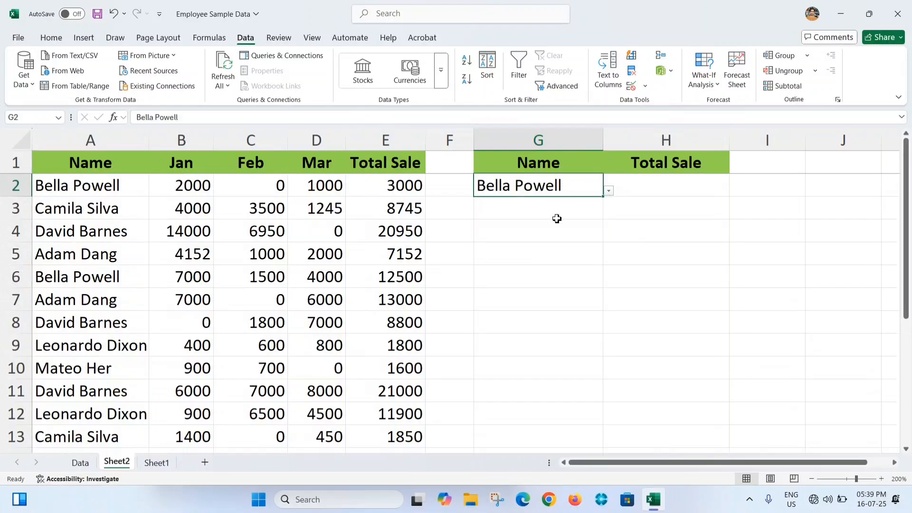
pyautogui.click(640, 185)
pyautogui.click(504, 185)
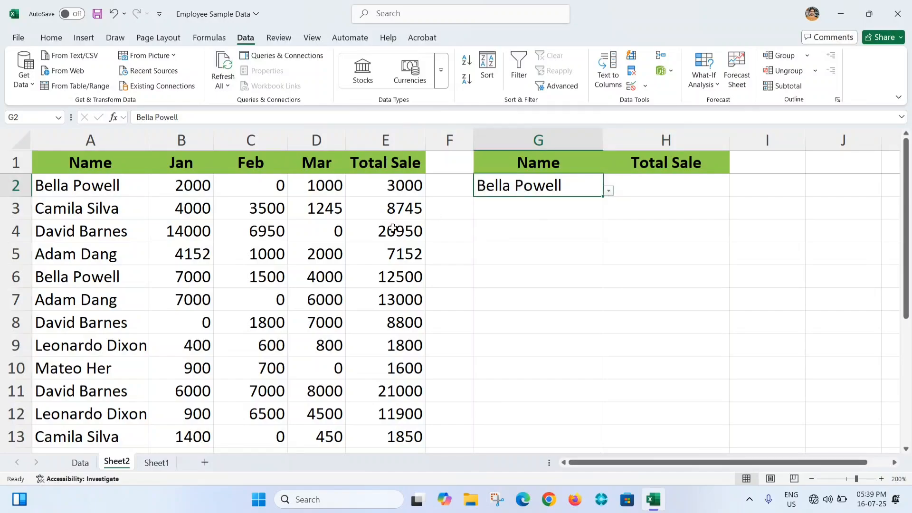
# - Enter =SUMIF(A:A,G2,E:E) in H2 to total the sales of the employee chosen in G2
pyautogui.click(634, 189)
pyautogui.write('=sumi')
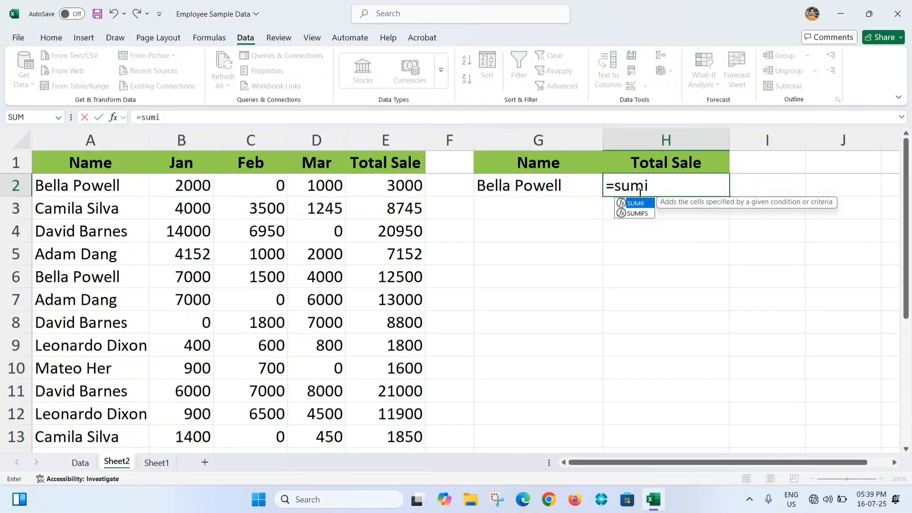
pyautogui.press('Tab')
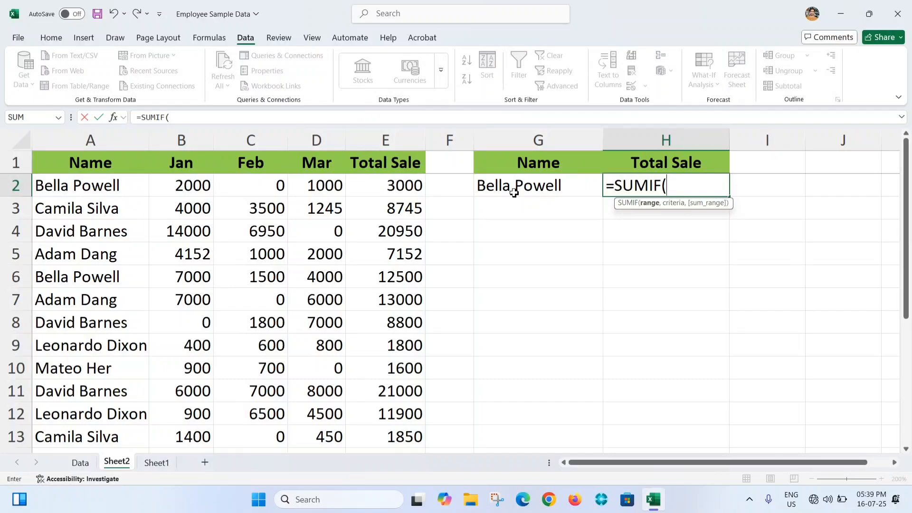
pyautogui.click(92, 140)
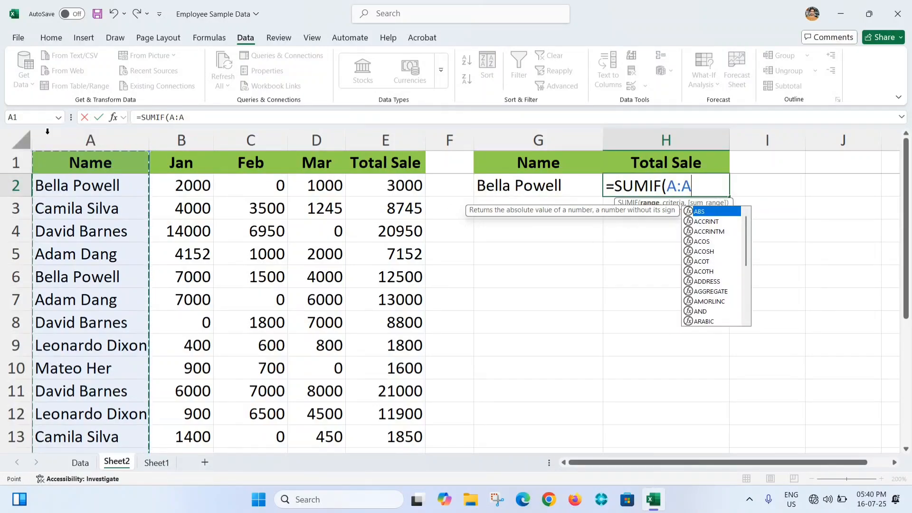
pyautogui.write(',')
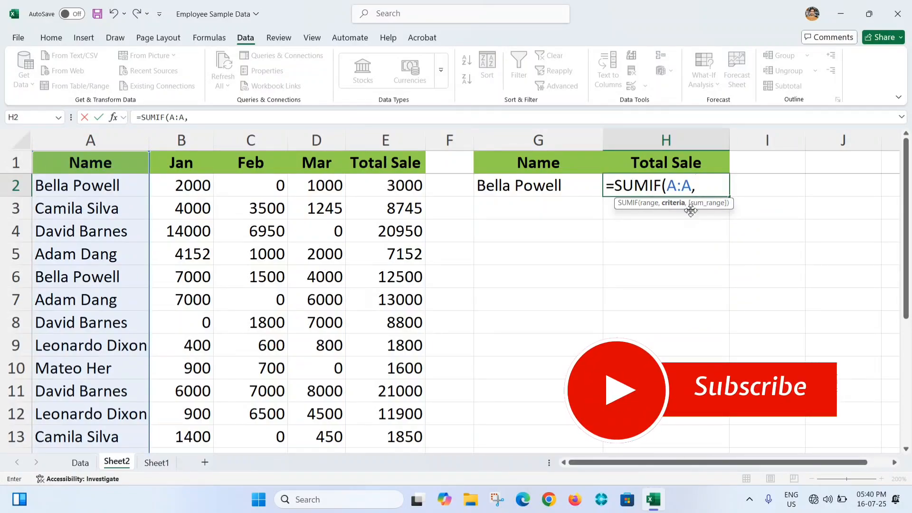
pyautogui.click(532, 186)
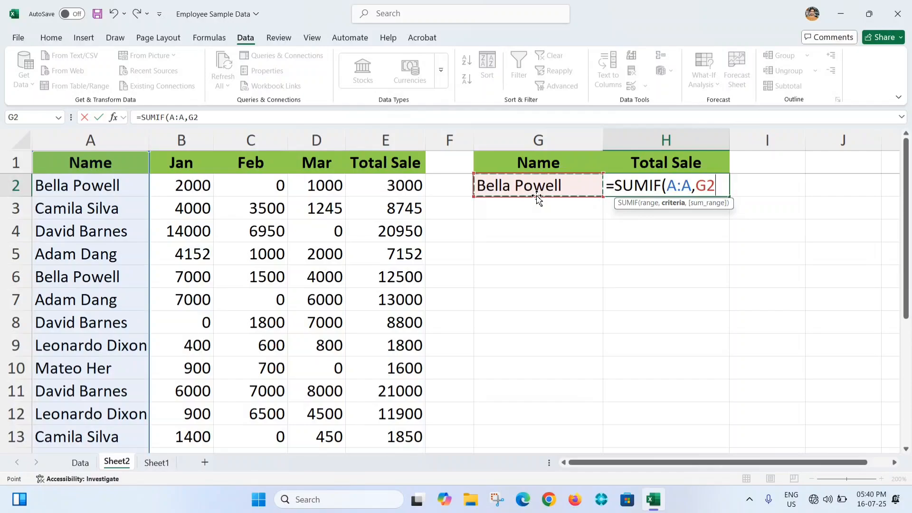
pyautogui.write(',')
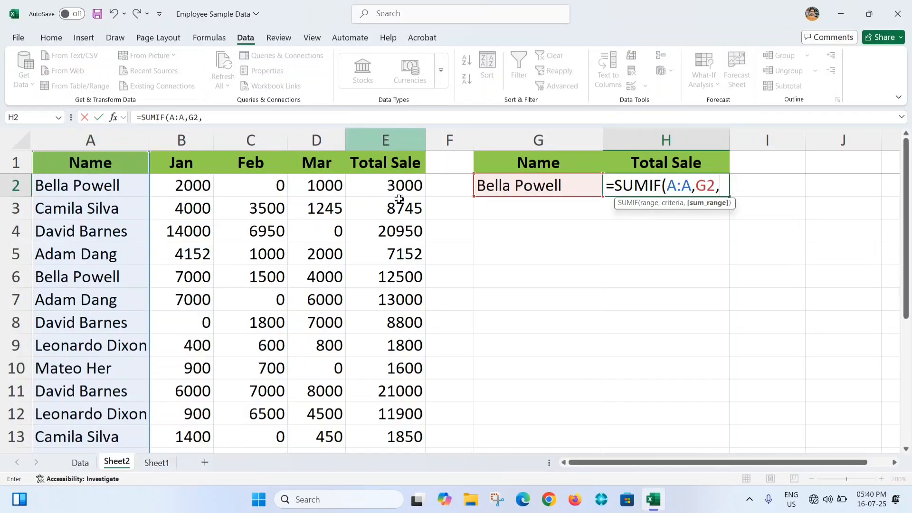
pyautogui.click(403, 141)
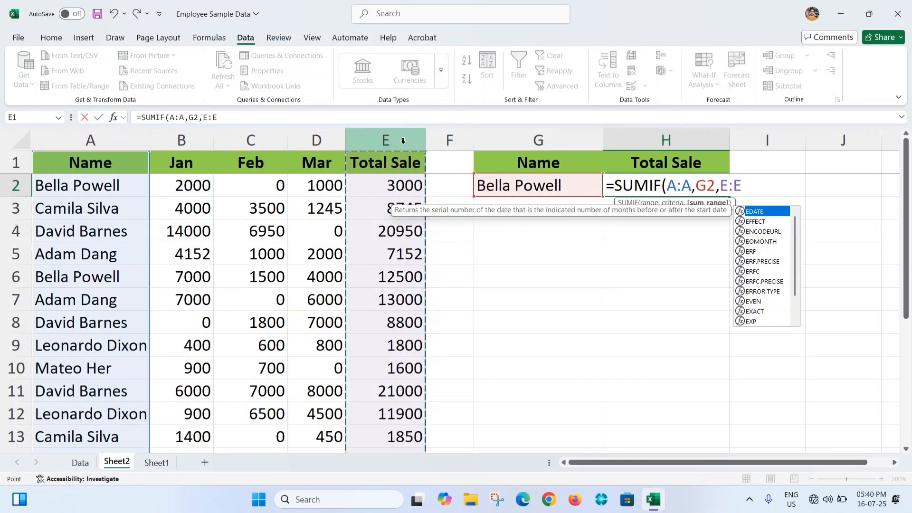
pyautogui.write(')')
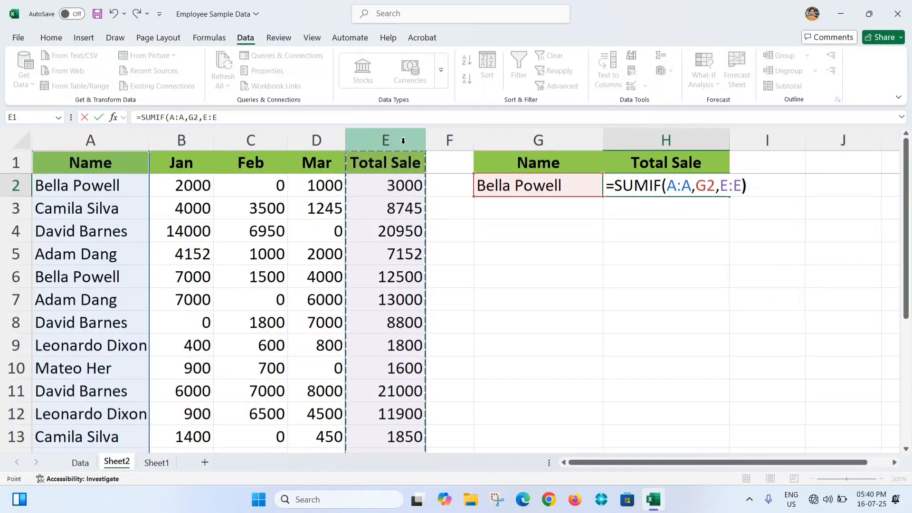
pyautogui.press('Return')
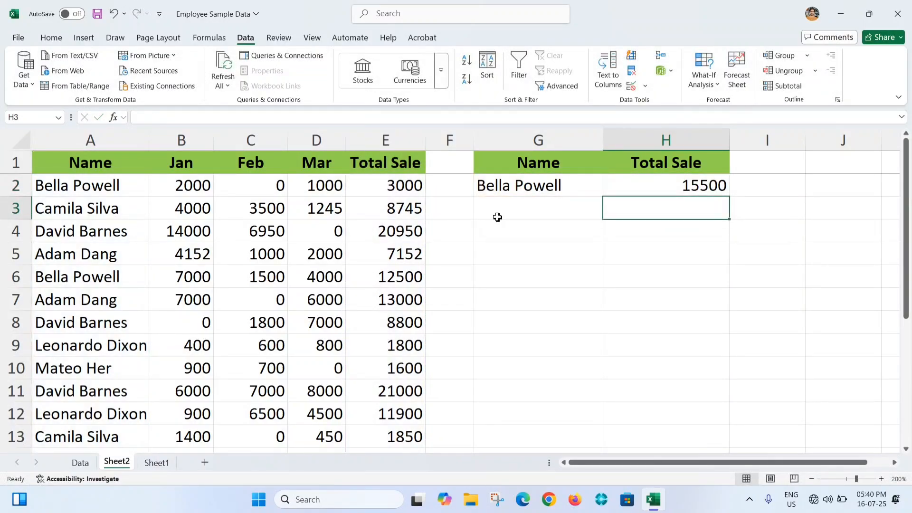
# - Filter the Name column to the employee in G2 and compare the sum of their Total Sale values with H2
pyautogui.click(515, 191)
pyautogui.click(710, 190)
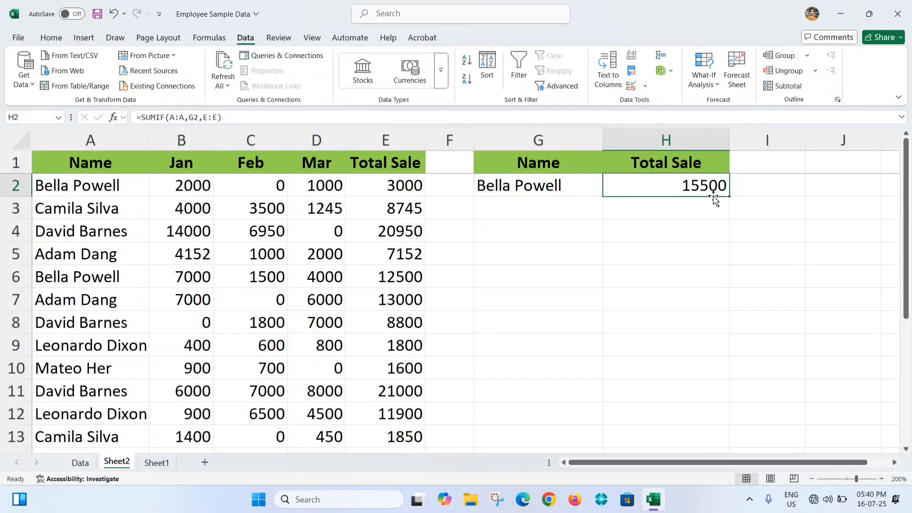
pyautogui.click(120, 232)
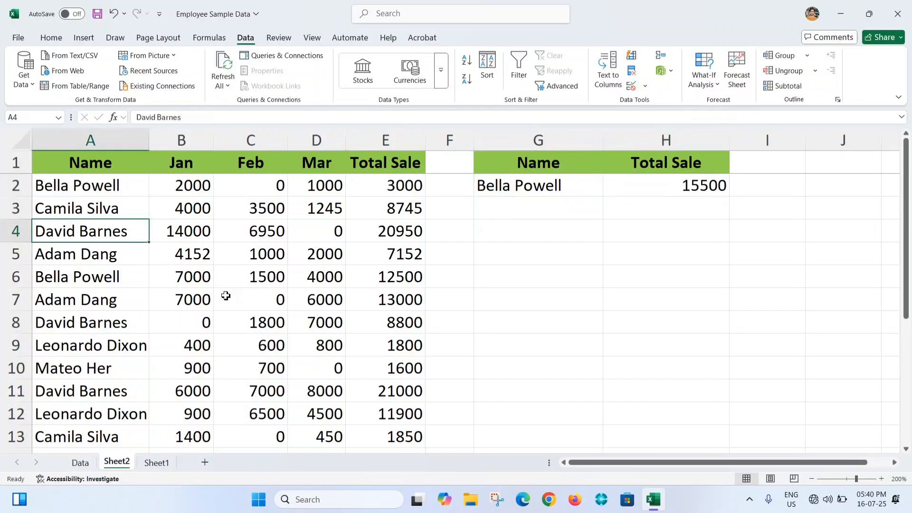
pyautogui.hotkey('ctrl', 'shift', 'l')
pyautogui.click(143, 168)
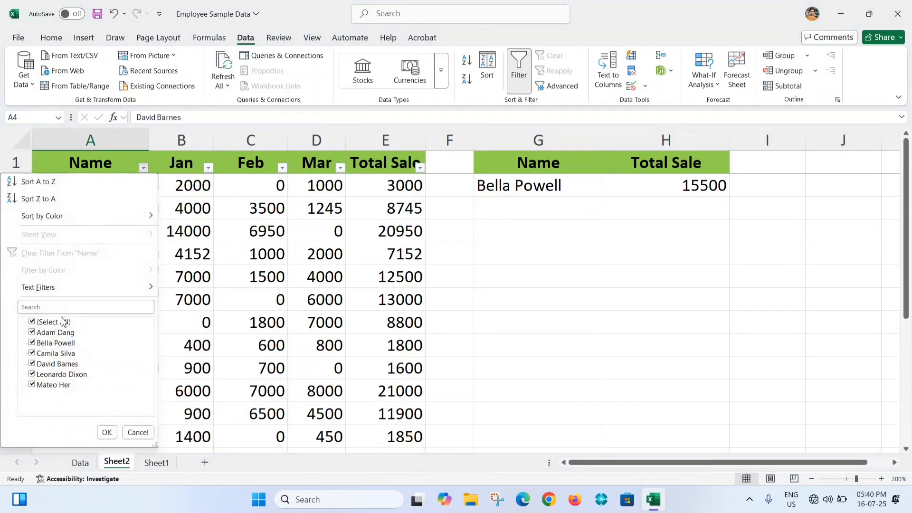
pyautogui.click(32, 321)
pyautogui.click(32, 343)
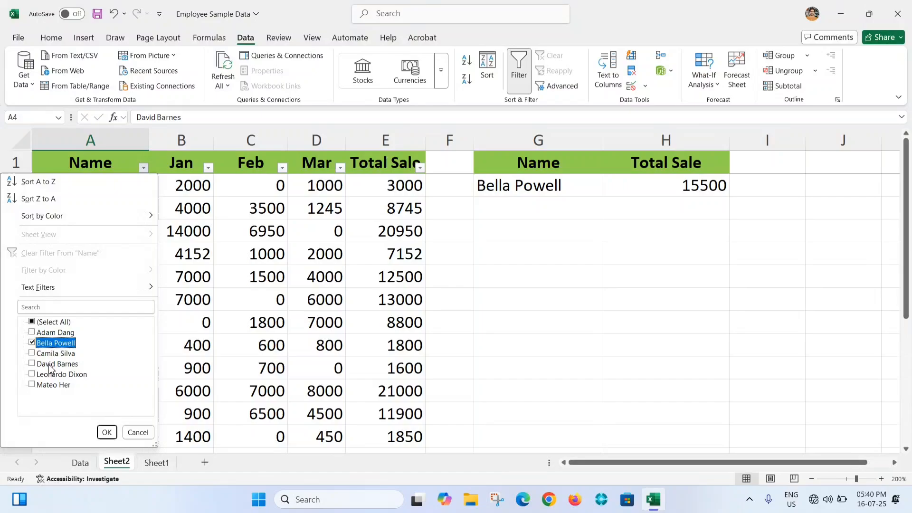
pyautogui.click(107, 433)
pyautogui.moveTo(408, 184); pyautogui.dragTo(411, 214)
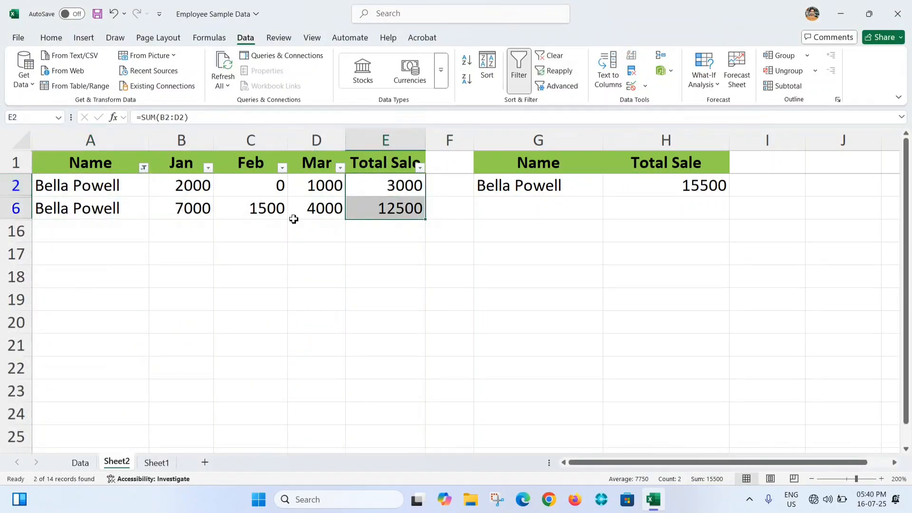
pyautogui.click(708, 185)
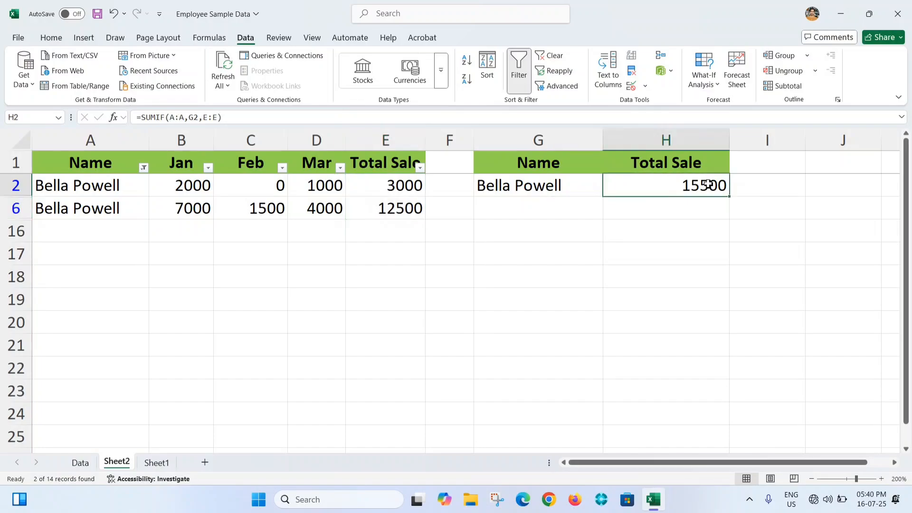
# - Filter the Name column to the employee in row 5 instead, check the sum of their Total Sale, and remove the filter
pyautogui.click(144, 167)
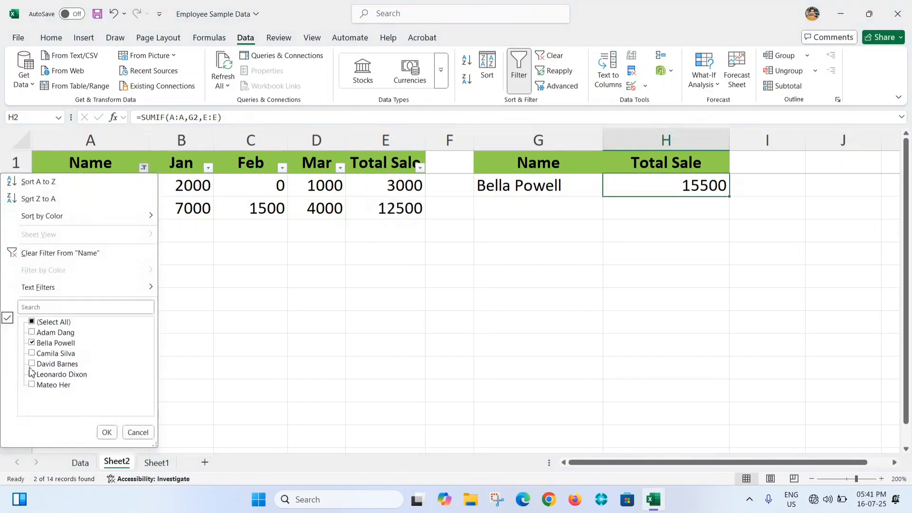
pyautogui.click(32, 342)
pyautogui.click(32, 332)
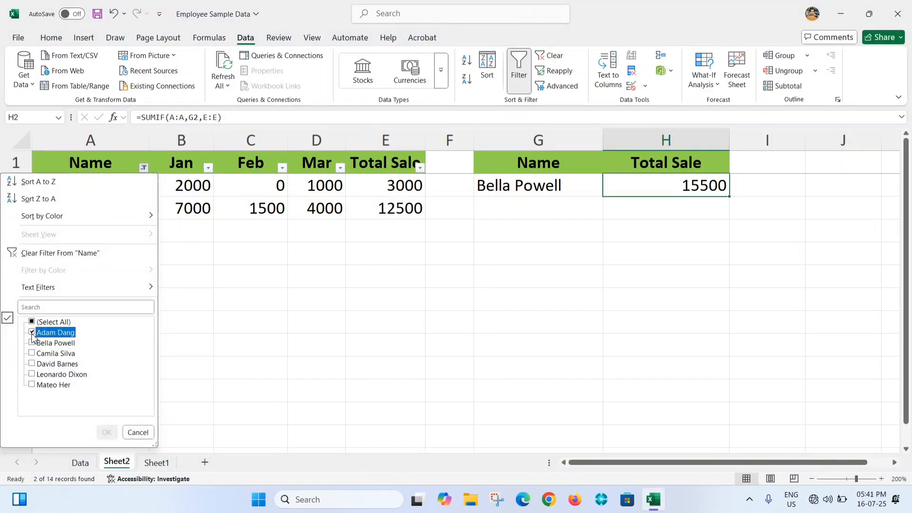
pyautogui.click(107, 431)
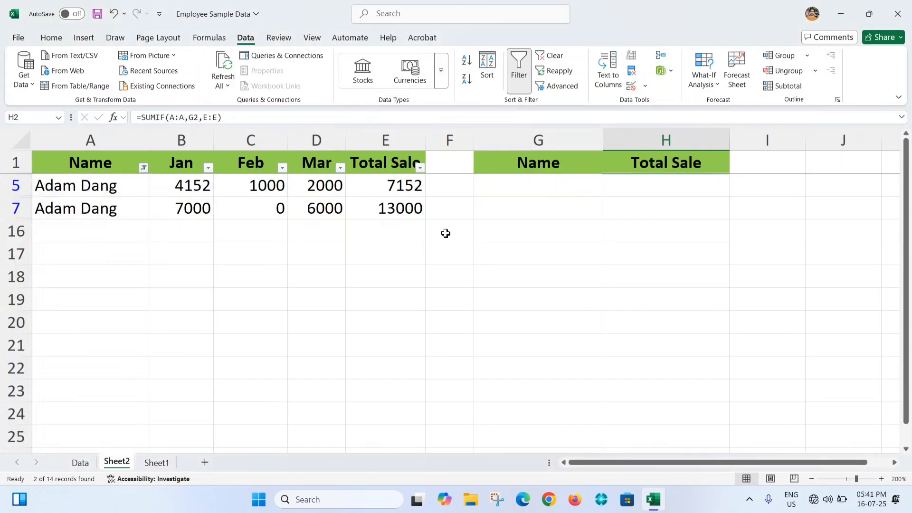
pyautogui.moveTo(383, 185); pyautogui.dragTo(387, 207)
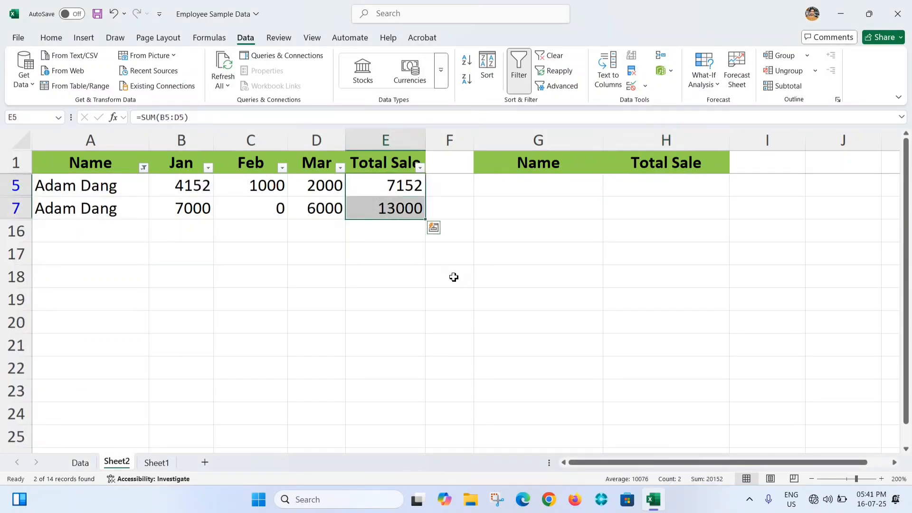
pyautogui.click(560, 209)
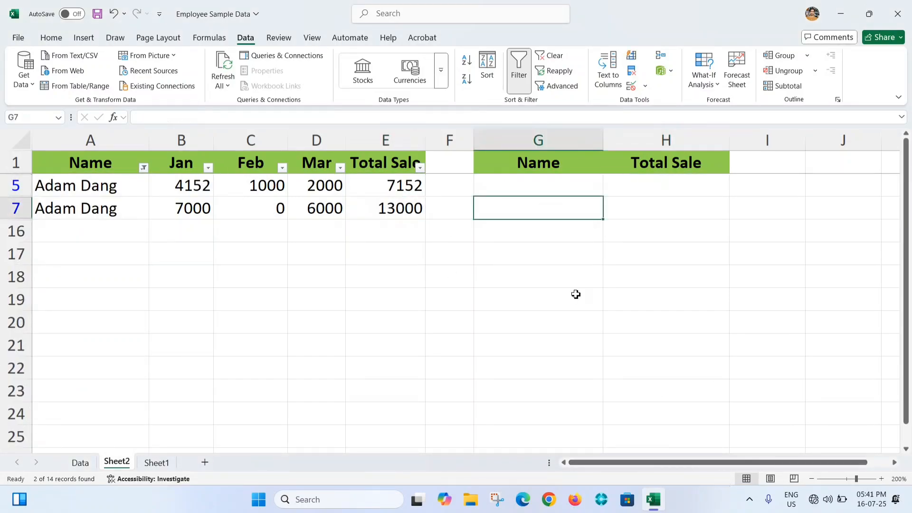
pyautogui.hotkey('ctrl', 'shift', 'l')
# - Change the dropdown selection in G2 to the employee listed in row 5
pyautogui.click(573, 186)
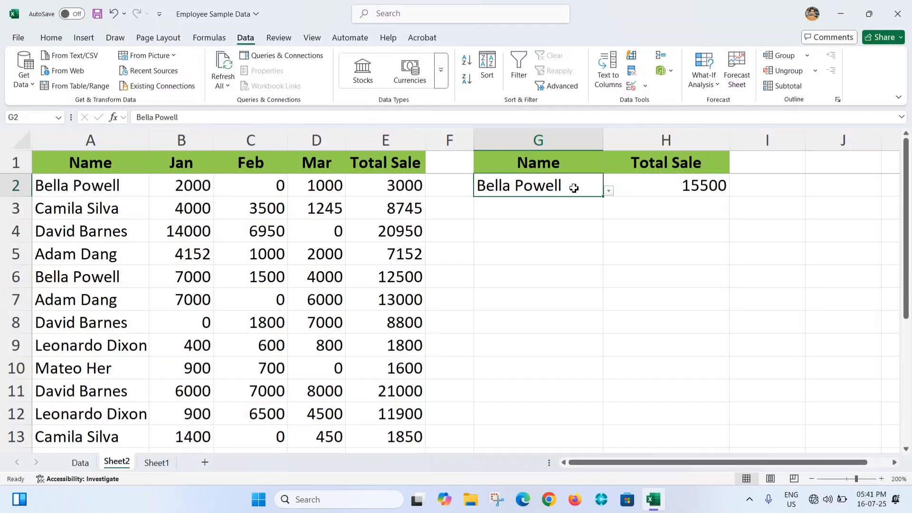
pyautogui.click(608, 191)
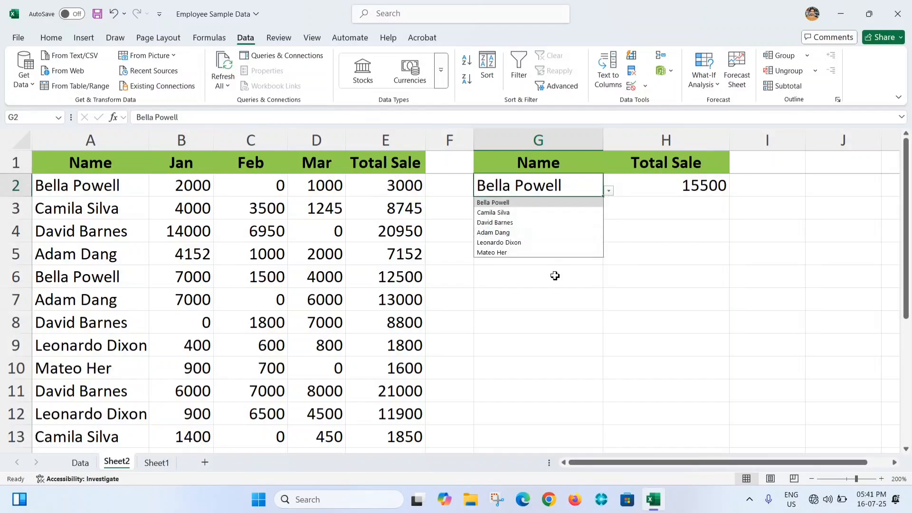
pyautogui.click(494, 232)
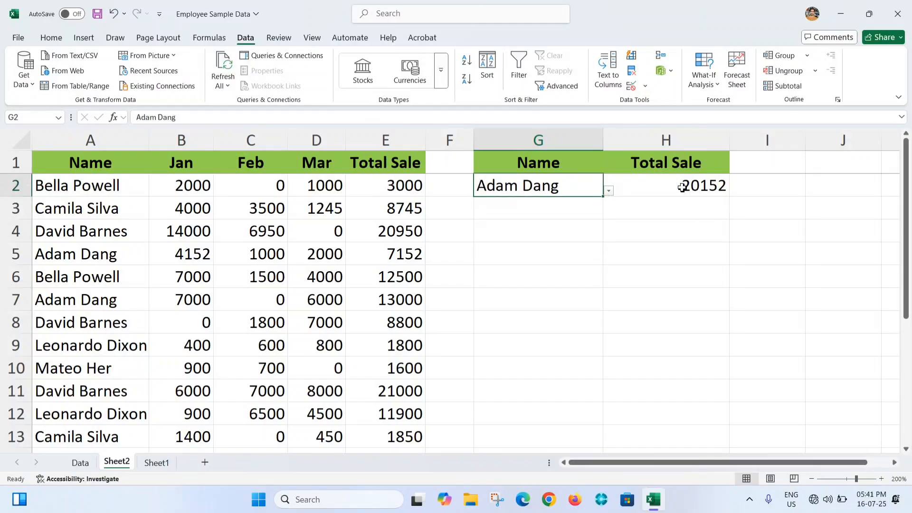
pyautogui.click(430, 278)
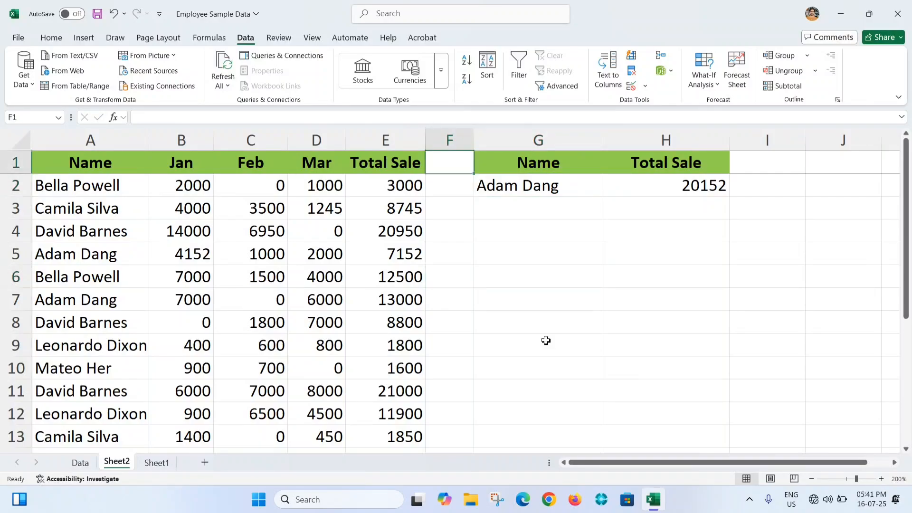
# - Switch to Sheet1 and examine its Employee Code, Jan, Feb, Mar and Total Sale columns and the summary cell G2
pyautogui.hotkey('ctrl', 'pagedown')
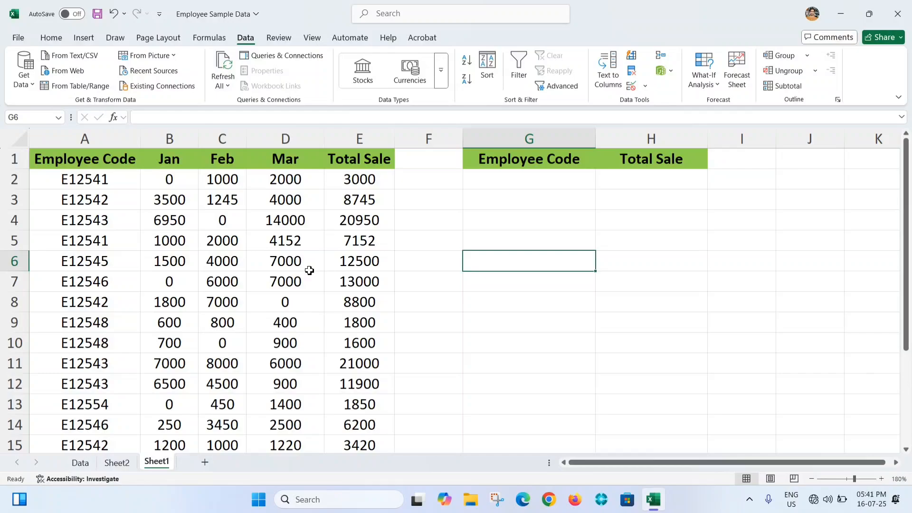
pyautogui.click(121, 195)
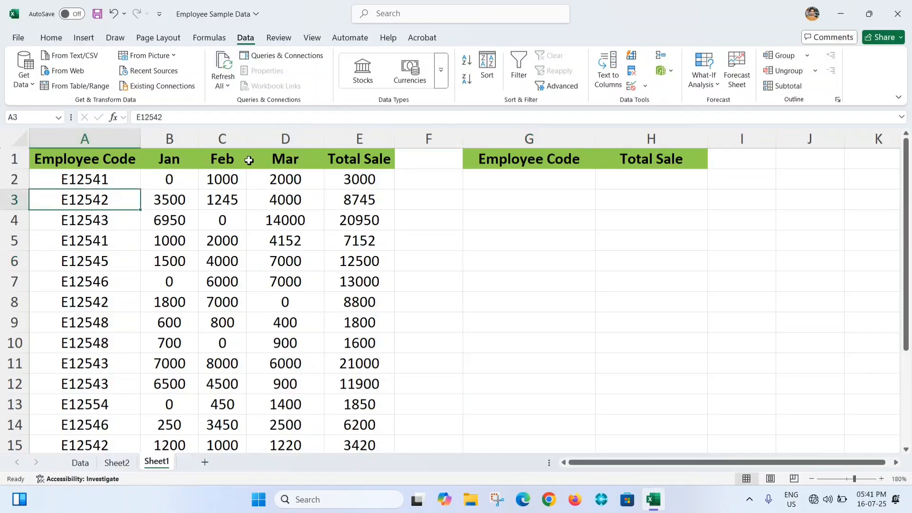
pyautogui.click(170, 138)
pyautogui.click(219, 138)
pyautogui.click(309, 140)
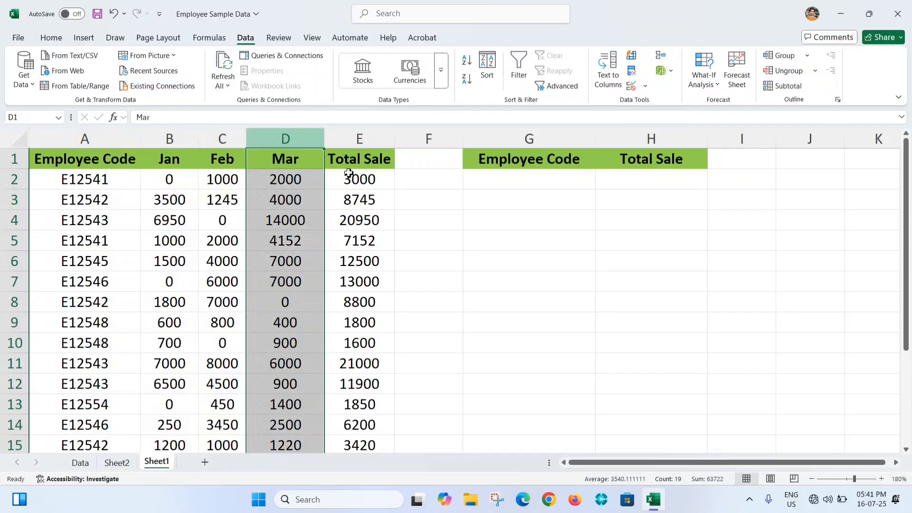
pyautogui.click(360, 138)
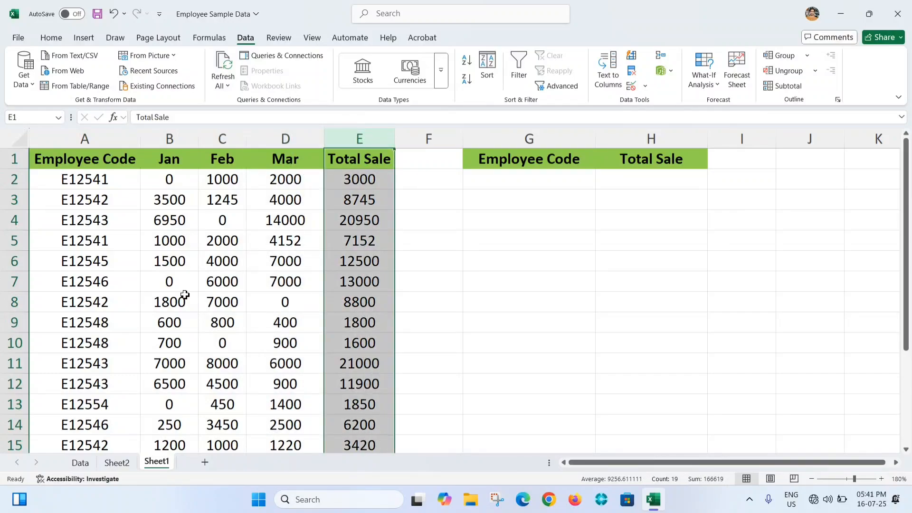
pyautogui.click(546, 188)
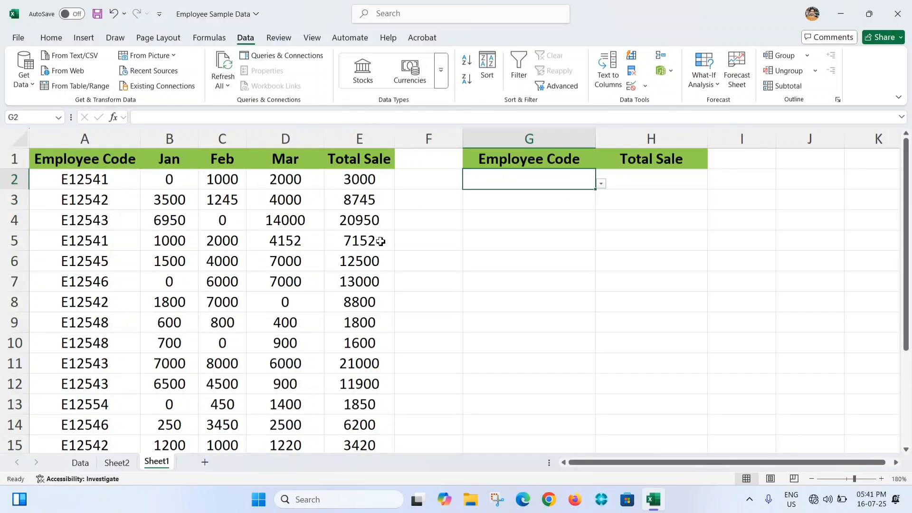
# - Filter the Employee Code column to the code in row 2 and check the sum of its Total Sale values
pyautogui.click(107, 184)
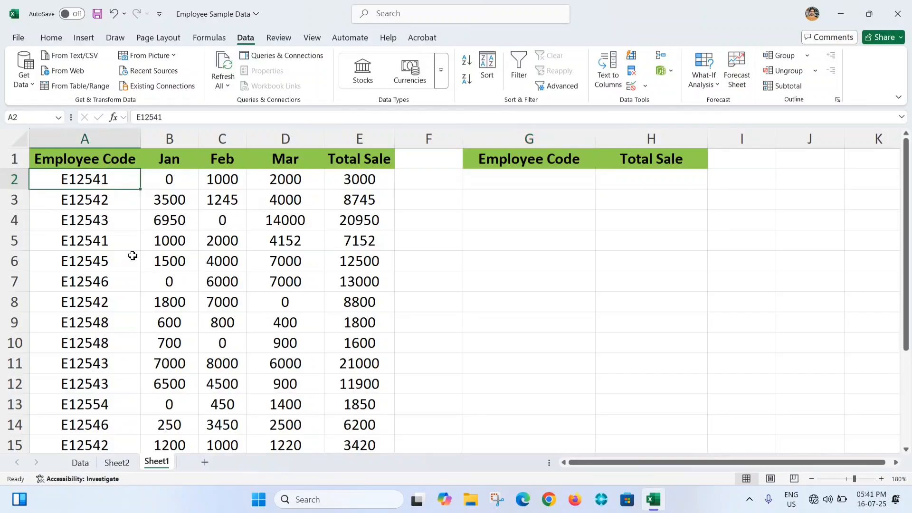
pyautogui.hotkey('ctrl', 'shift', 'l')
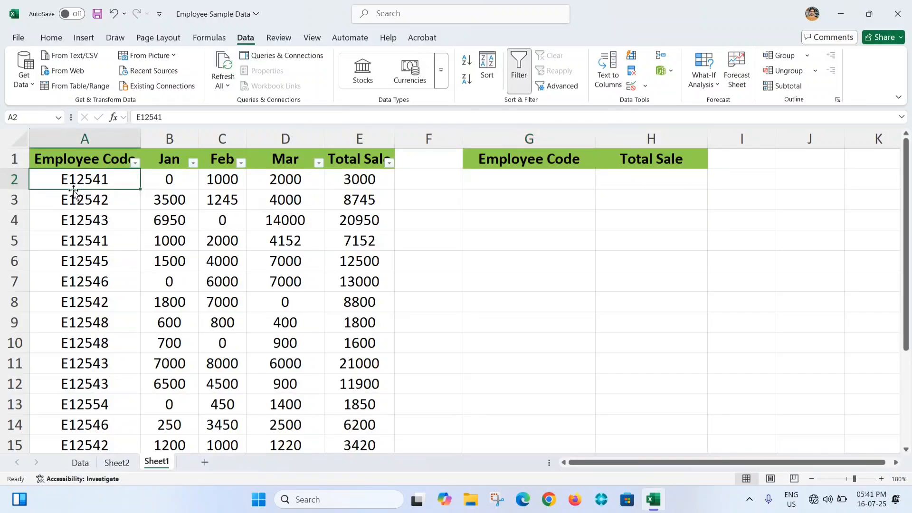
pyautogui.click(135, 163)
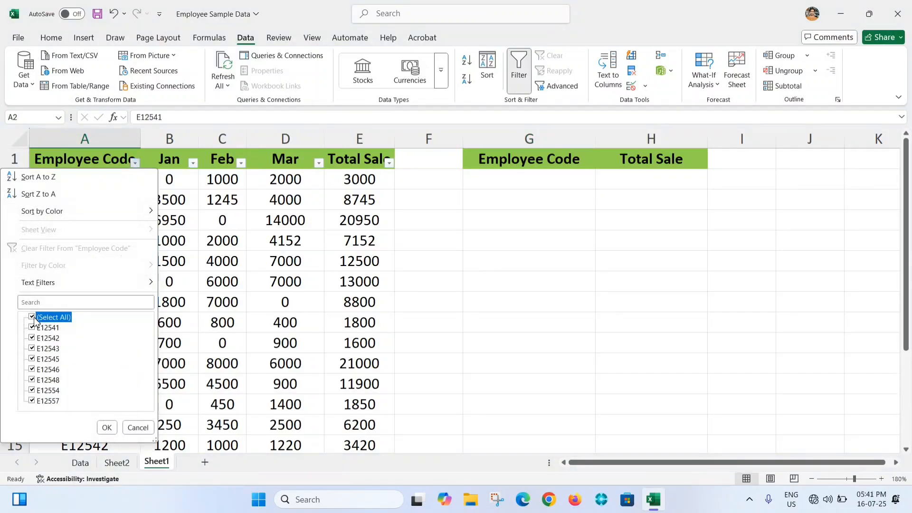
pyautogui.click(31, 316)
pyautogui.click(32, 327)
pyautogui.click(107, 428)
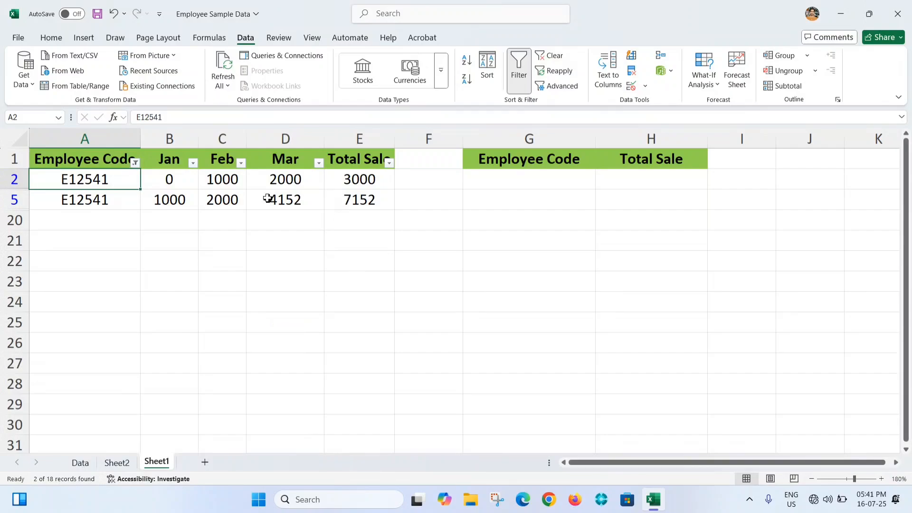
pyautogui.click(342, 181)
pyautogui.hotkey('ctrl', 'shift', 'Down')
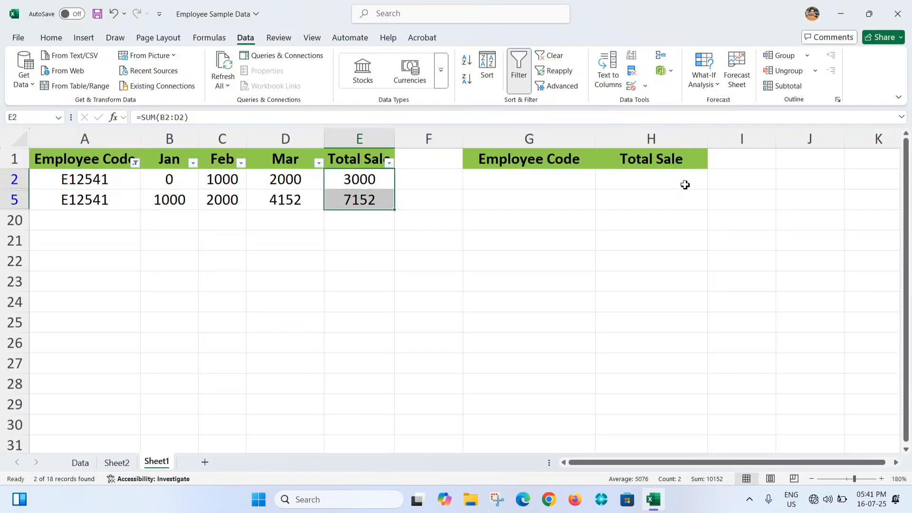
# - Filter the Employee Code column to the code in row 3 instead, check the sum of its Total Sale values, and remove the filter
pyautogui.click(136, 163)
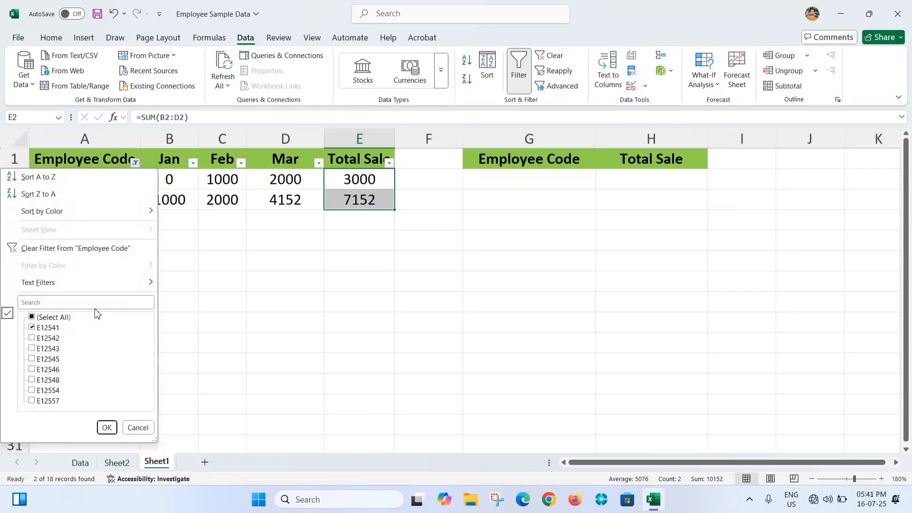
pyautogui.click(32, 328)
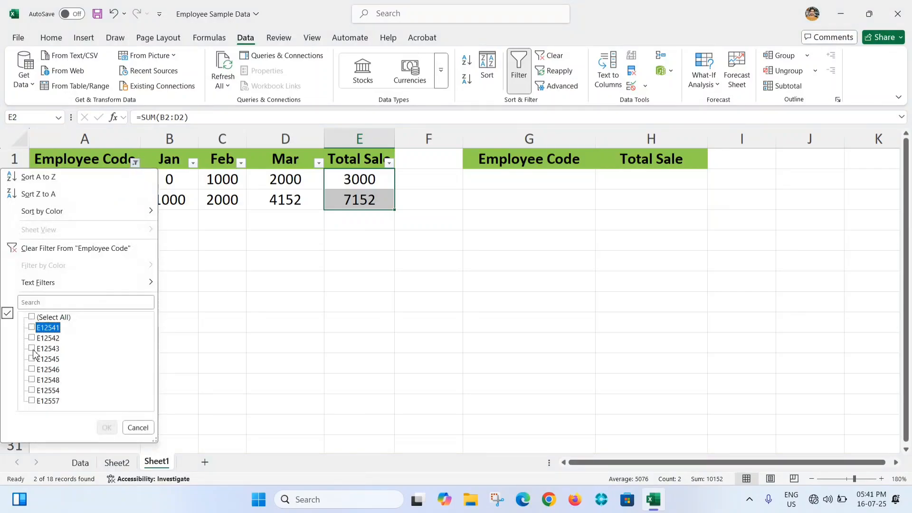
pyautogui.click(32, 338)
pyautogui.click(106, 428)
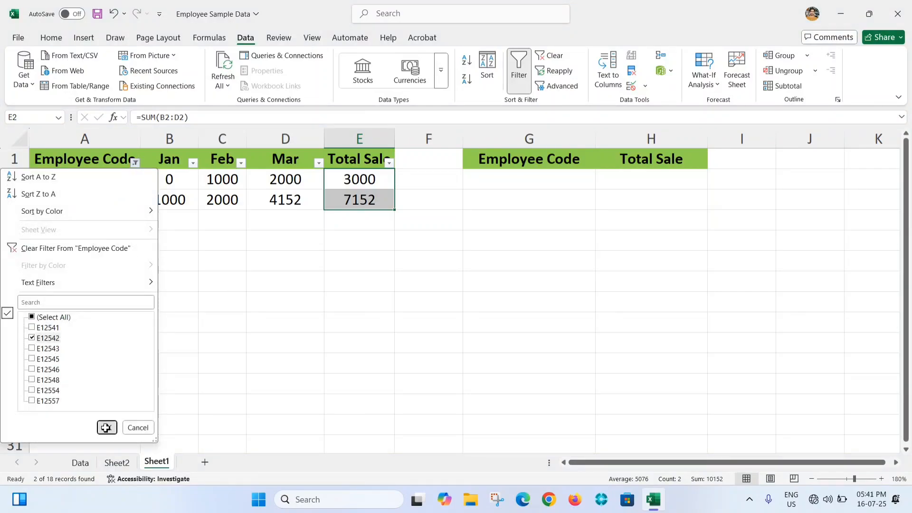
pyautogui.moveTo(350, 179); pyautogui.dragTo(390, 256)
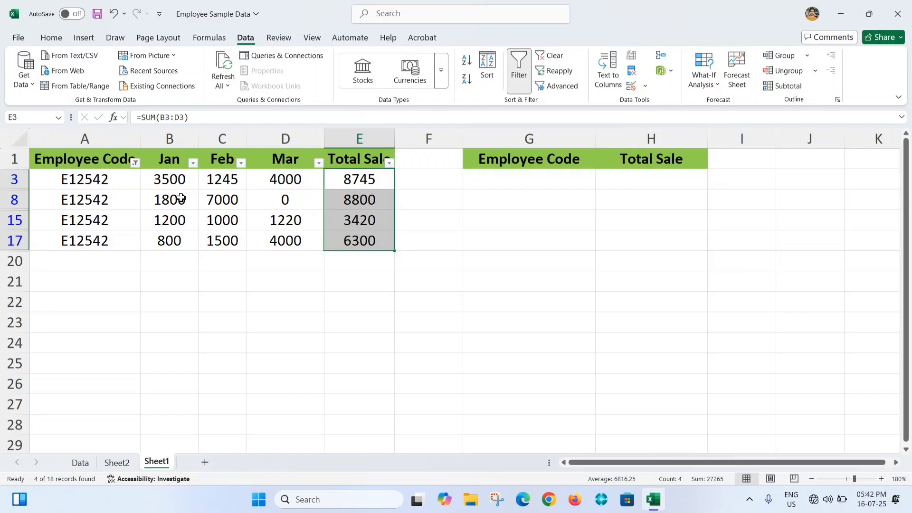
pyautogui.hotkey('ctrl', 'shift', 'l')
# - Choose the employee code from row 2 in the dropdown of summary cell G2
pyautogui.scroll(-4, 655, 250)
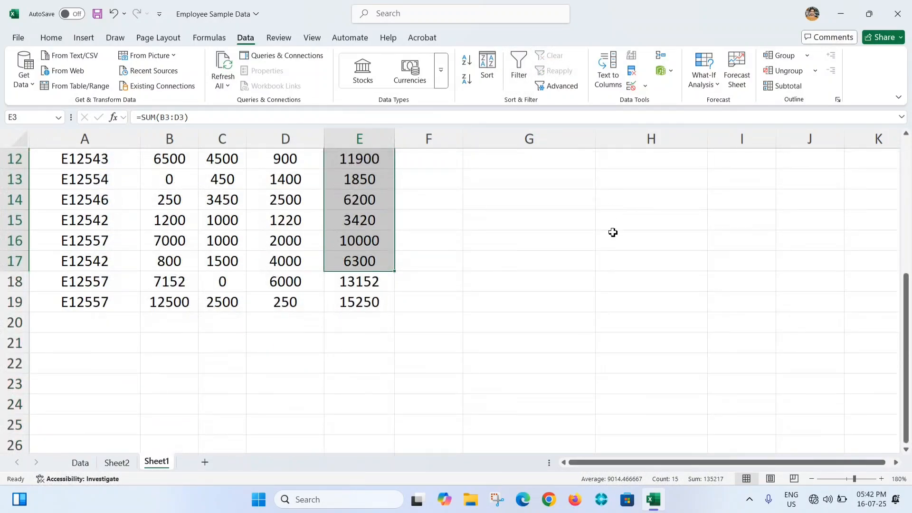
pyautogui.scroll(4, 613, 232)
pyautogui.click(576, 192)
pyautogui.click(576, 178)
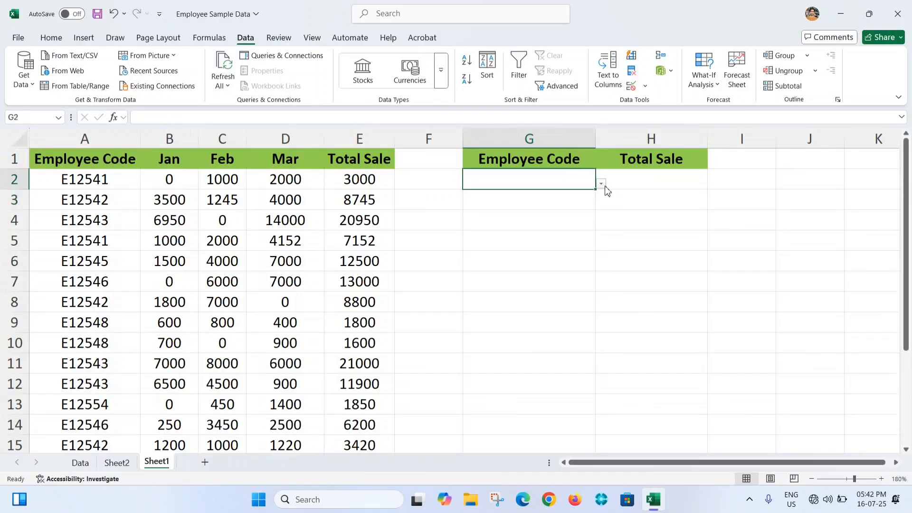
pyautogui.click(601, 184)
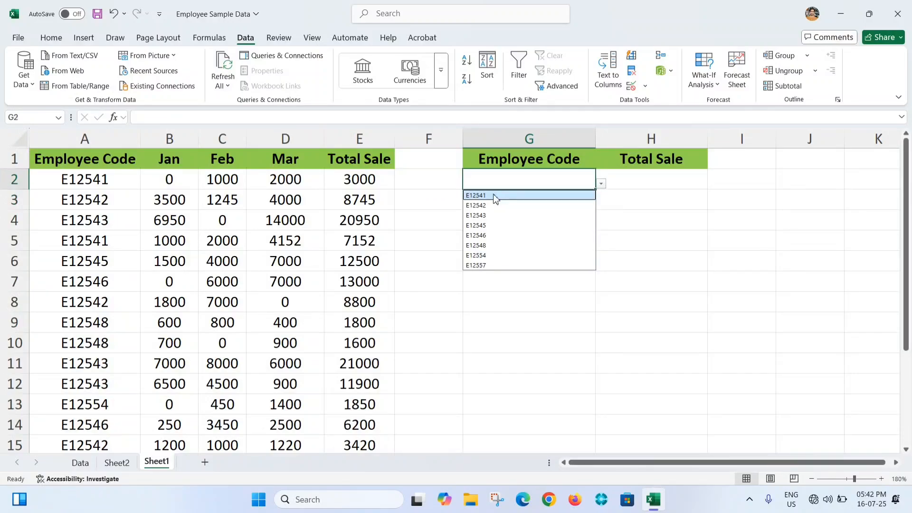
pyautogui.click(495, 197)
# - Enter =SUMIF(A:A,G2,E:E) in H2 to total the sales of the employee code chosen in G2
pyautogui.click(627, 185)
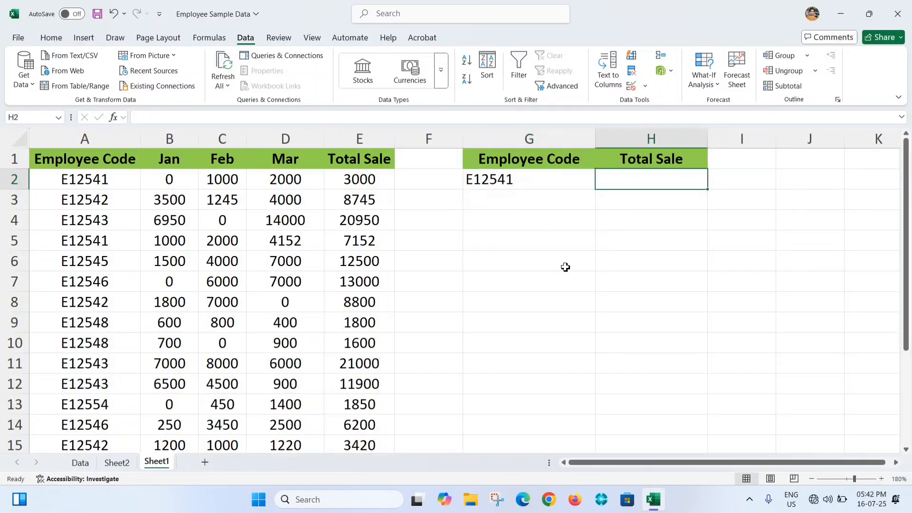
pyautogui.write('=SUMIF(')
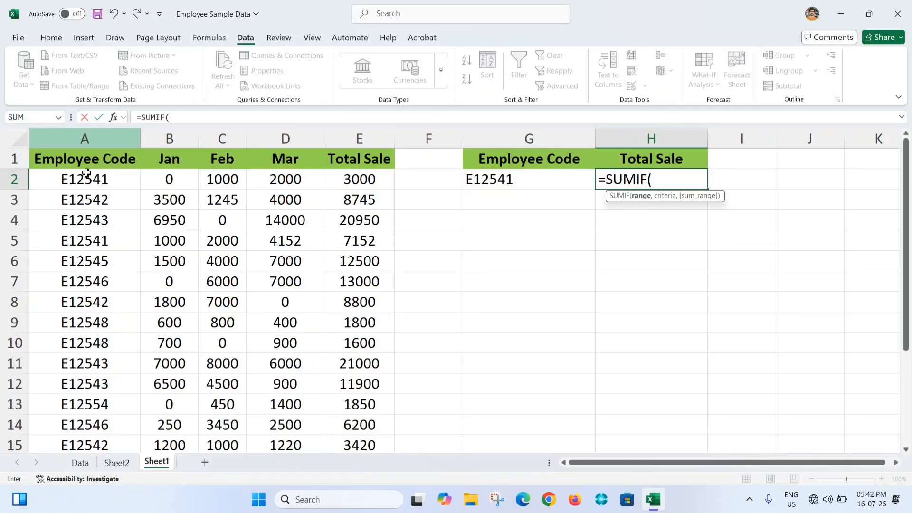
pyautogui.click(86, 134)
pyautogui.write(',')
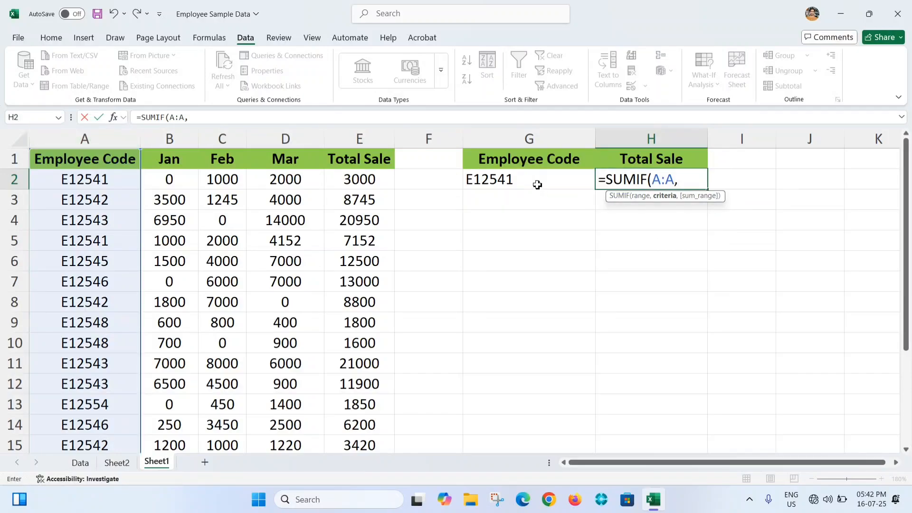
pyautogui.click(514, 183)
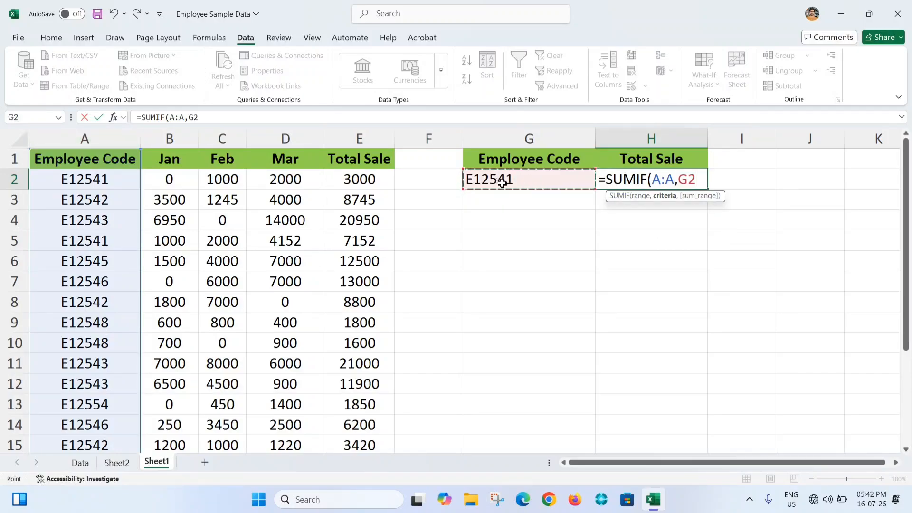
pyautogui.write(',')
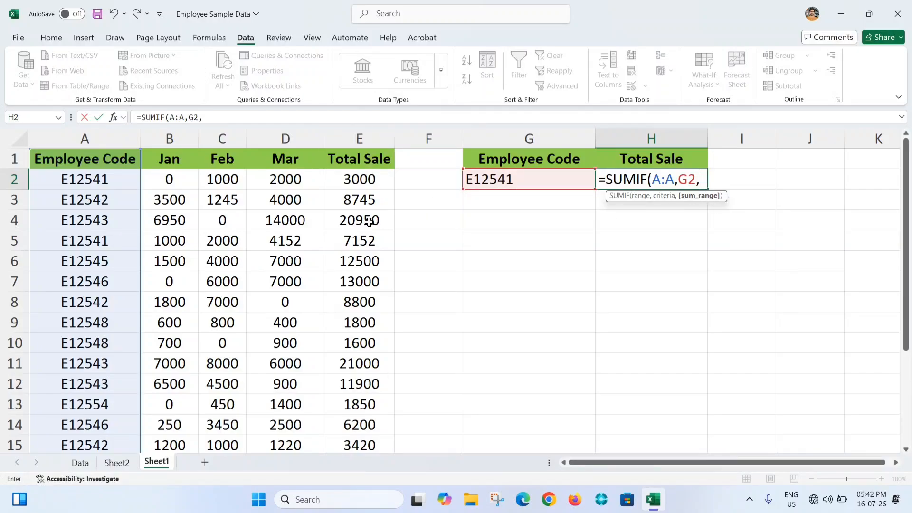
pyautogui.click(361, 132)
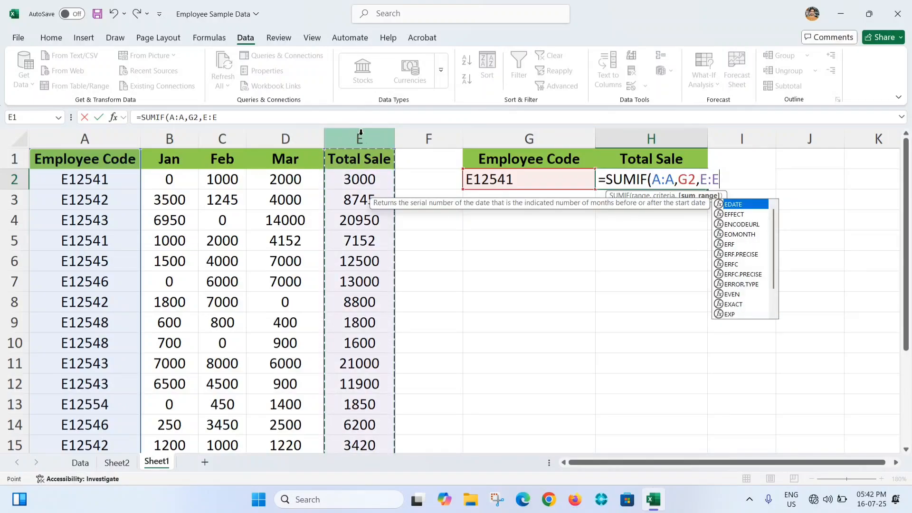
pyautogui.write(')')
pyautogui.press('Return')
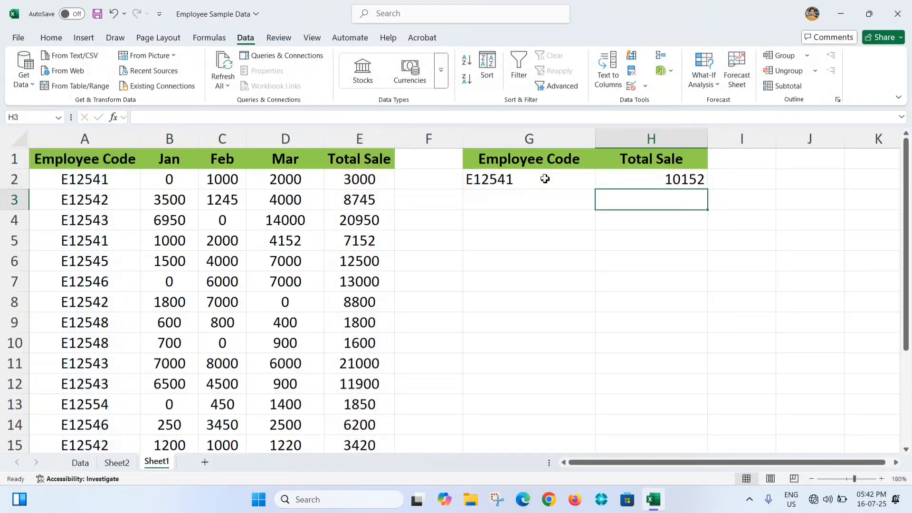
pyautogui.click(666, 175)
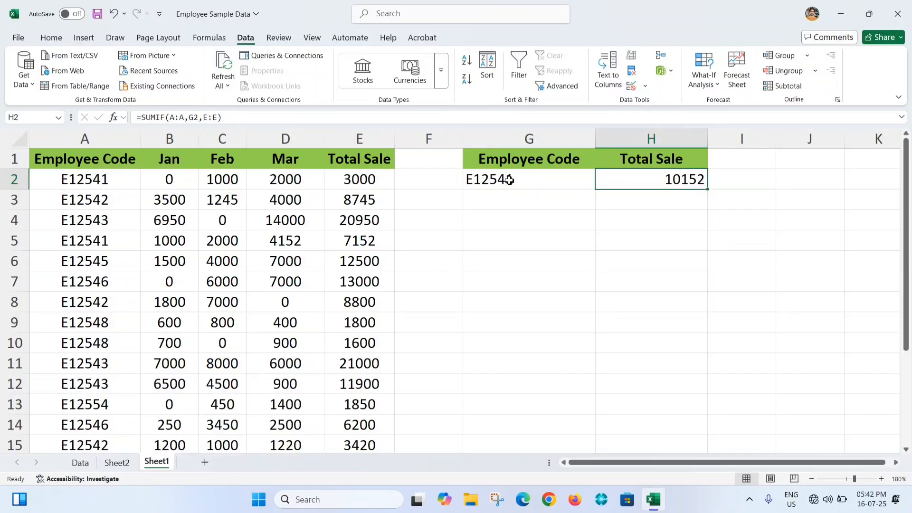
# - Filter the Employee Code column to the code chosen in G2 and compare the sum of its Total Sale values with H2
pyautogui.click(79, 226)
pyautogui.hotkey('ctrl', 'shift', 'l')
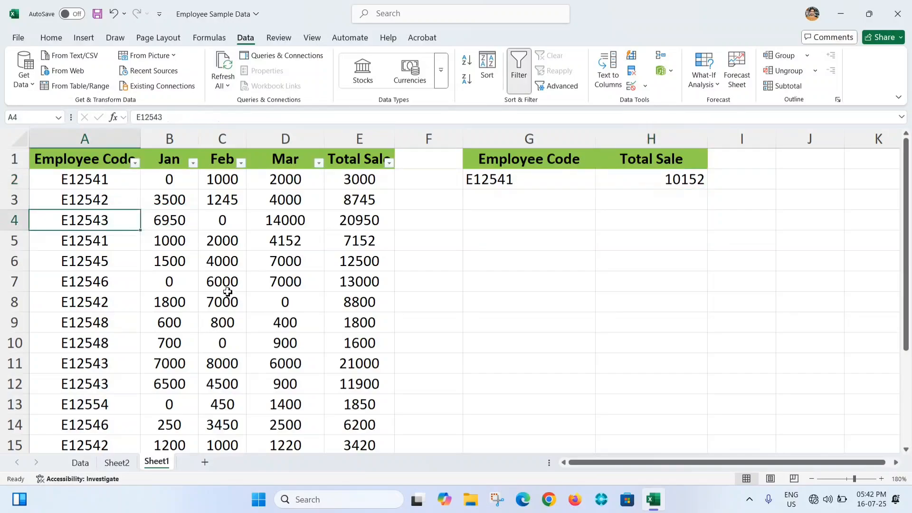
pyautogui.click(134, 163)
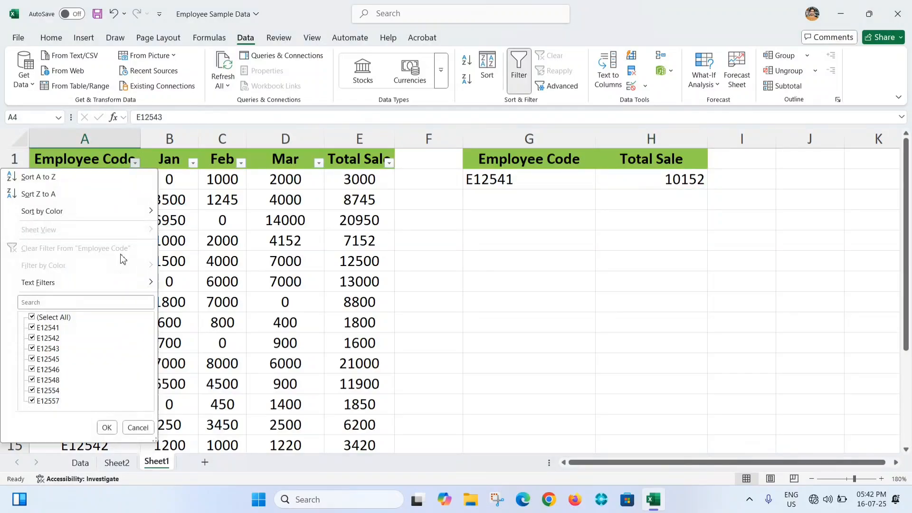
pyautogui.click(32, 317)
pyautogui.click(32, 327)
pyautogui.click(106, 427)
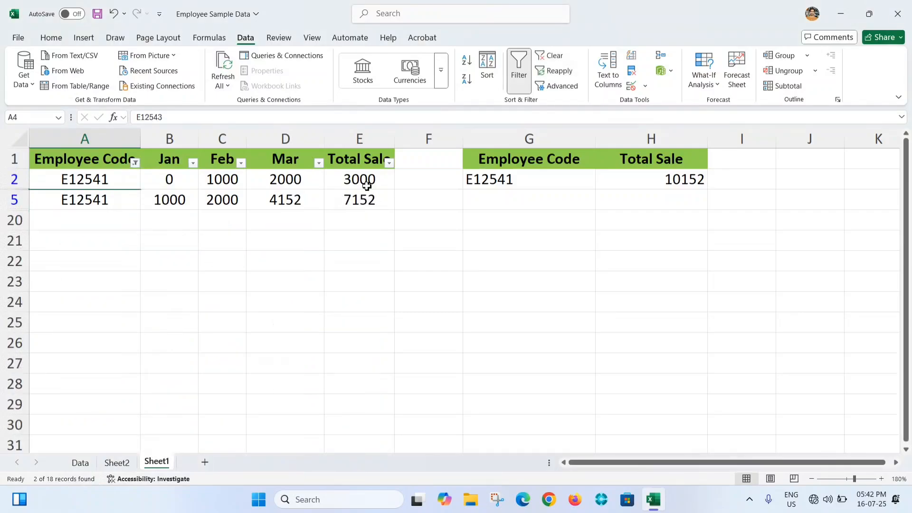
pyautogui.moveTo(363, 176); pyautogui.dragTo(359, 200)
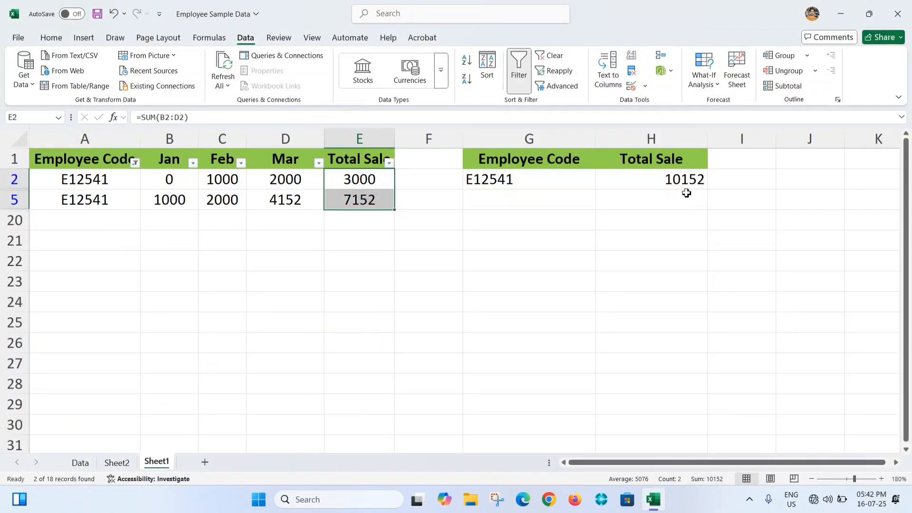
# - Switch the Employee Code filter to the code in row 3, check the sum of its Total Sale values, and remove the filter
pyautogui.click(135, 162)
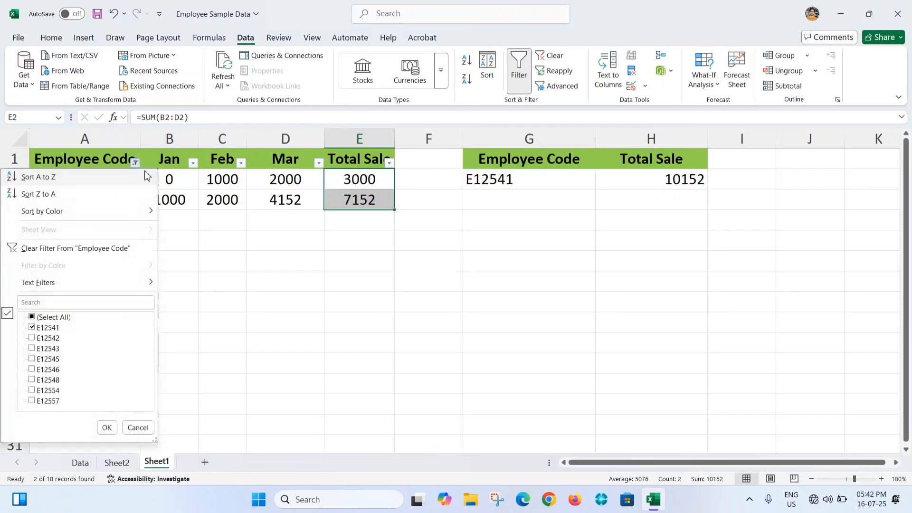
pyautogui.click(31, 323)
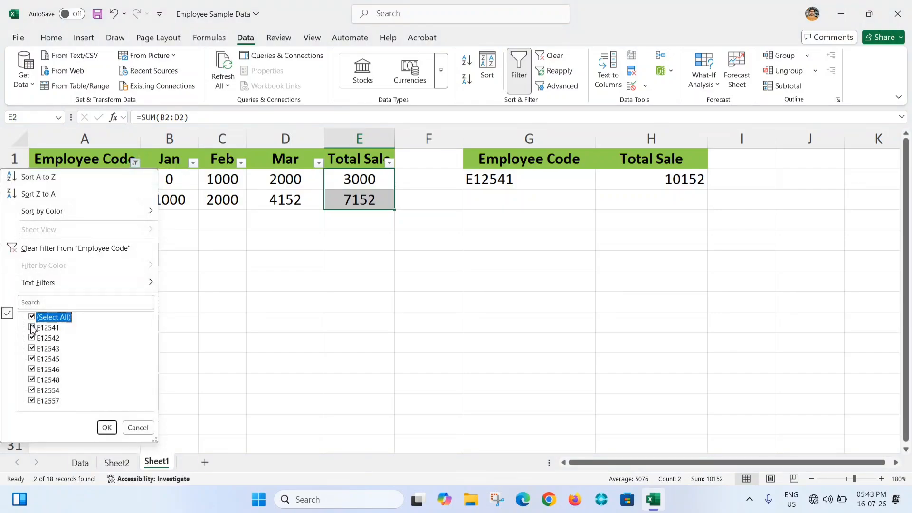
pyautogui.click(32, 324)
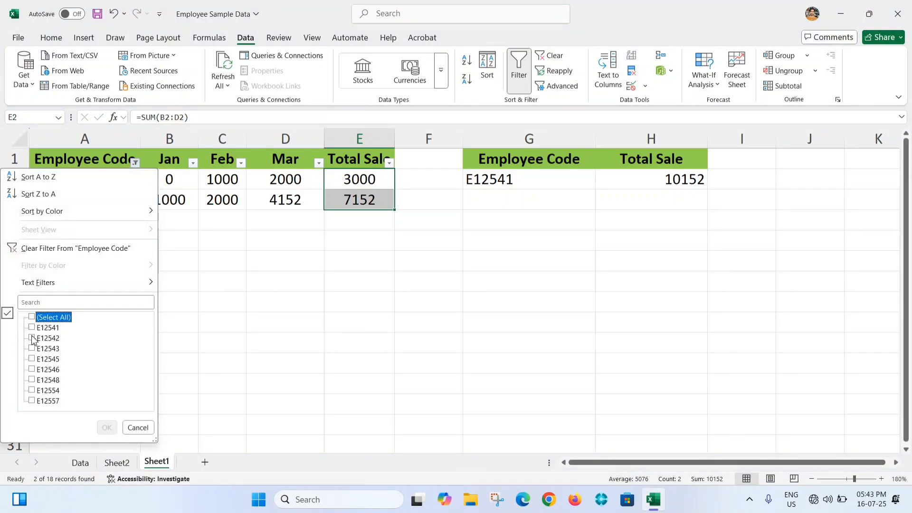
pyautogui.click(32, 338)
pyautogui.click(106, 428)
pyautogui.click(371, 187)
pyautogui.moveTo(370, 188); pyautogui.dragTo(373, 237)
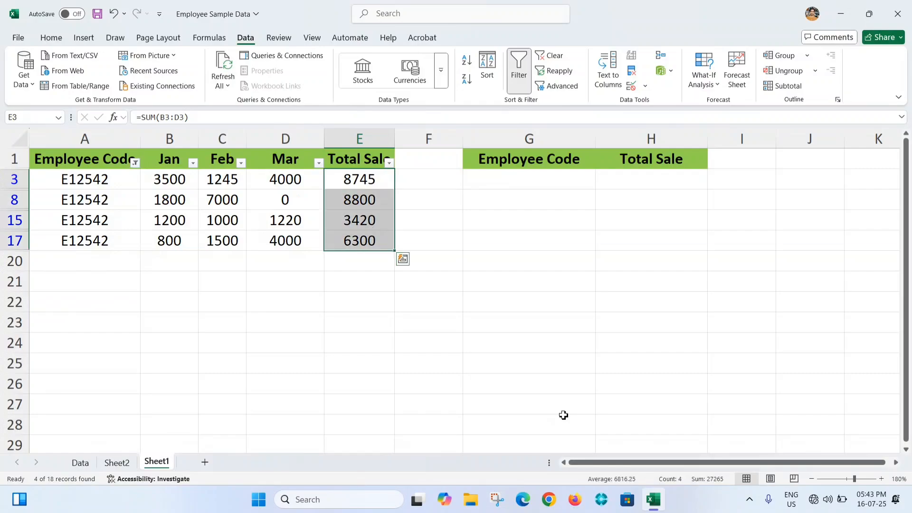
pyautogui.click(223, 237)
pyautogui.hotkey('ctrl', 'shift', 'l')
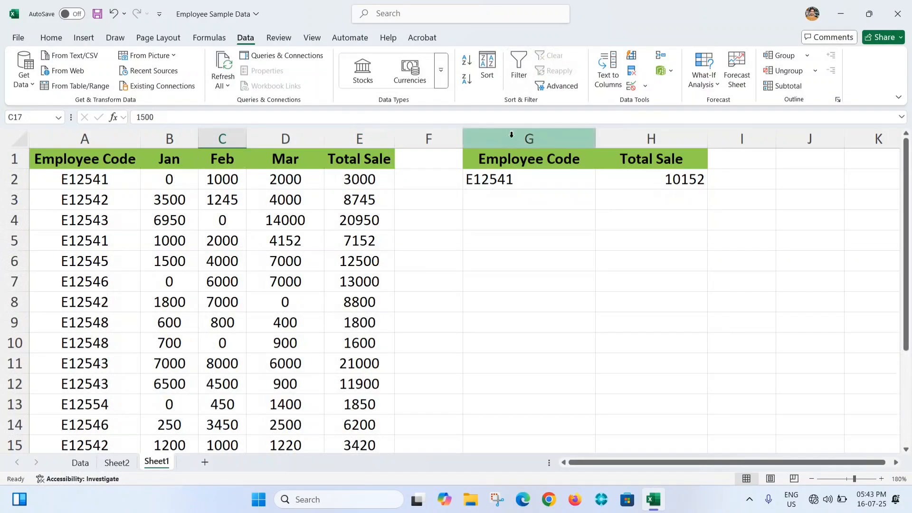
# - Change the dropdown selection in G2 to the employee code from row 3
pyautogui.click(546, 175)
pyautogui.click(601, 184)
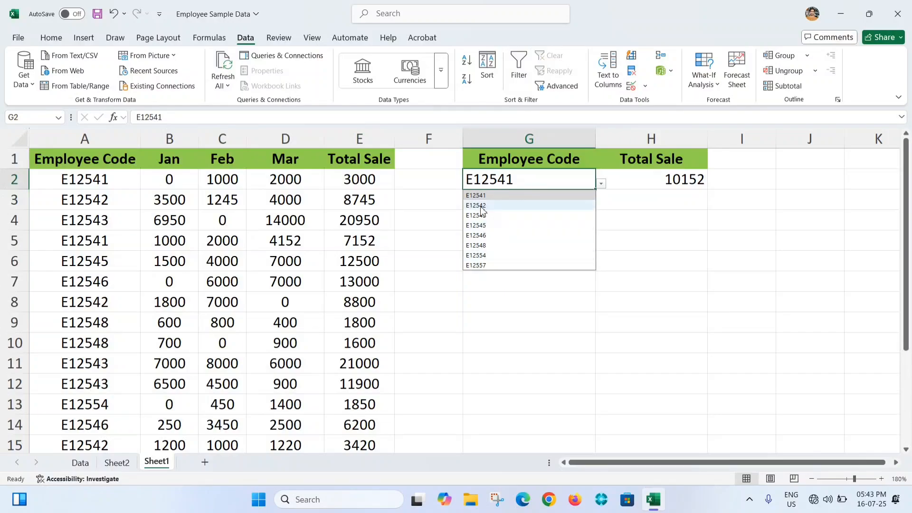
pyautogui.click(527, 203)
pyautogui.click(250, 296)
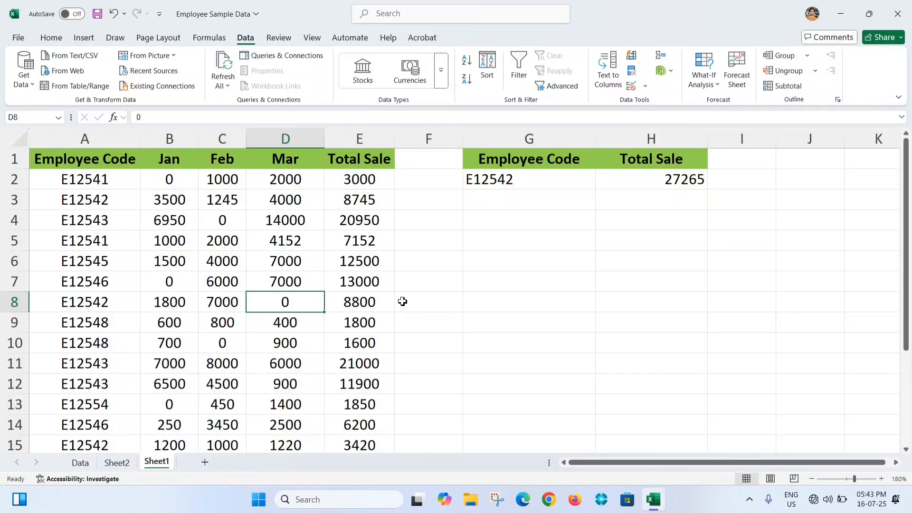
pyautogui.click(544, 172)
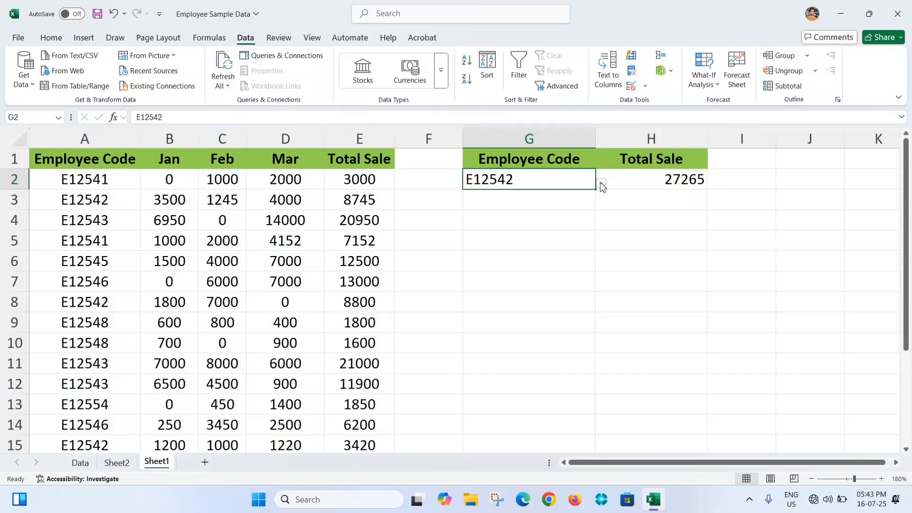